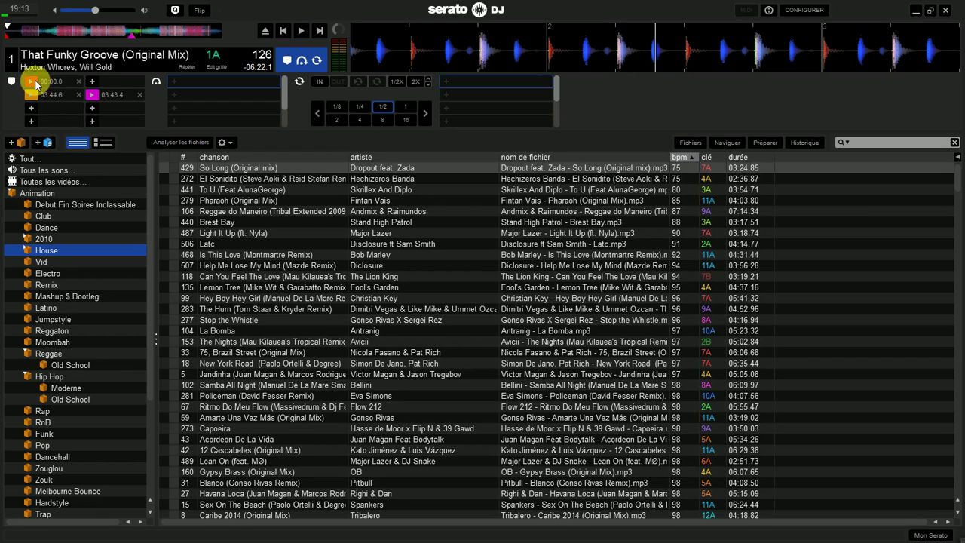
# Step: Jump to the 03:44.6 and 03:43.4 cue points, set a 4-beat auto loop there and switch the loop off
pyautogui.click(34, 94)
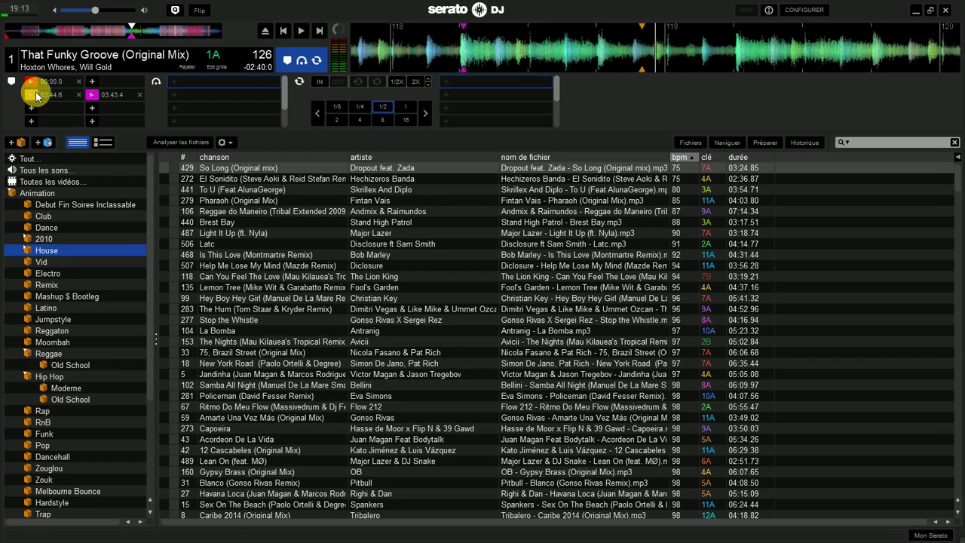
pyautogui.click(95, 98)
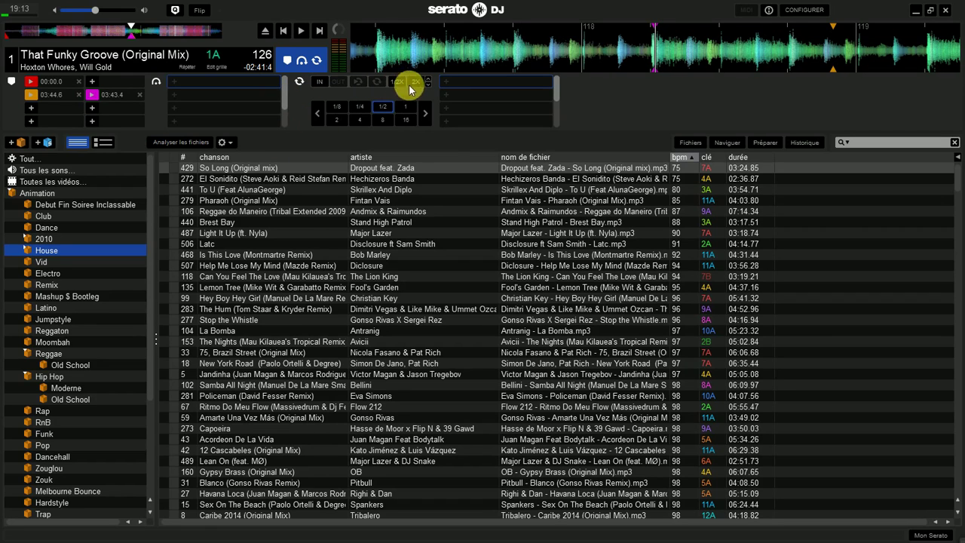
pyautogui.click(337, 119)
pyautogui.click(358, 120)
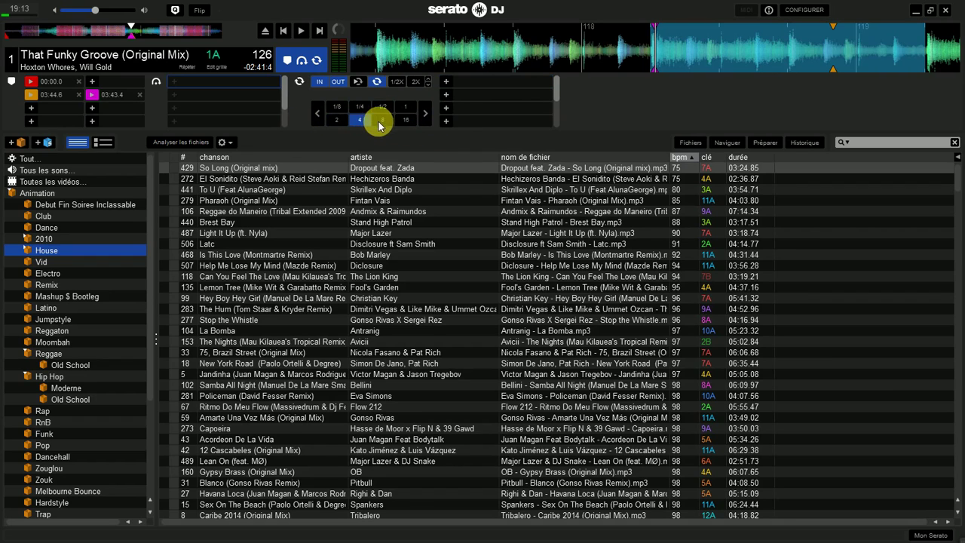
pyautogui.click(358, 120)
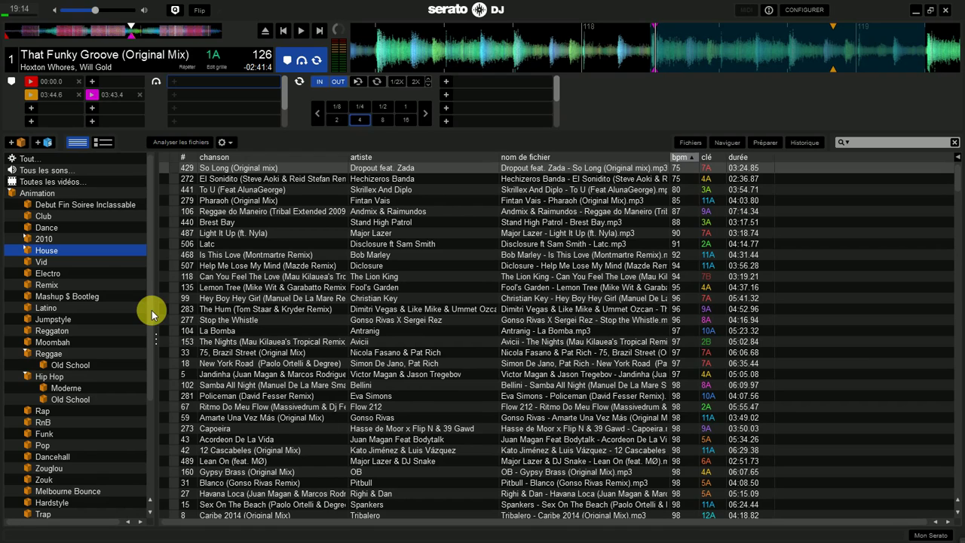
# Step: Create a new crate and name it Vidéo
pyautogui.click(15, 145)
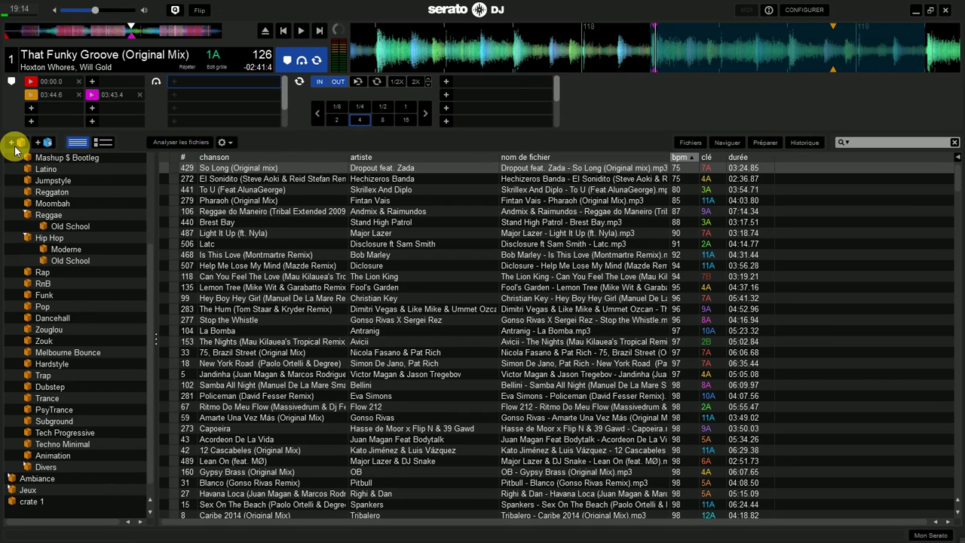
pyautogui.click(34, 502)
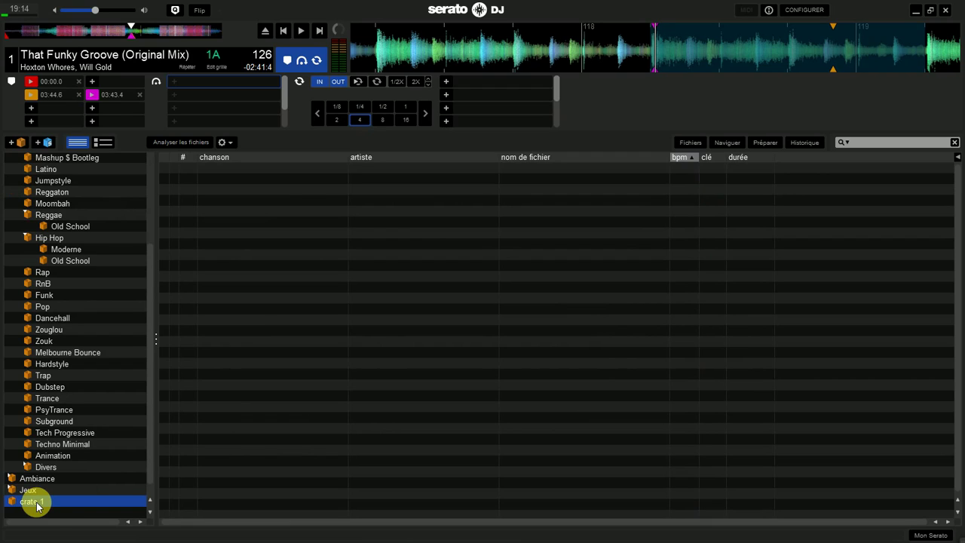
pyautogui.doubleClick(36, 504)
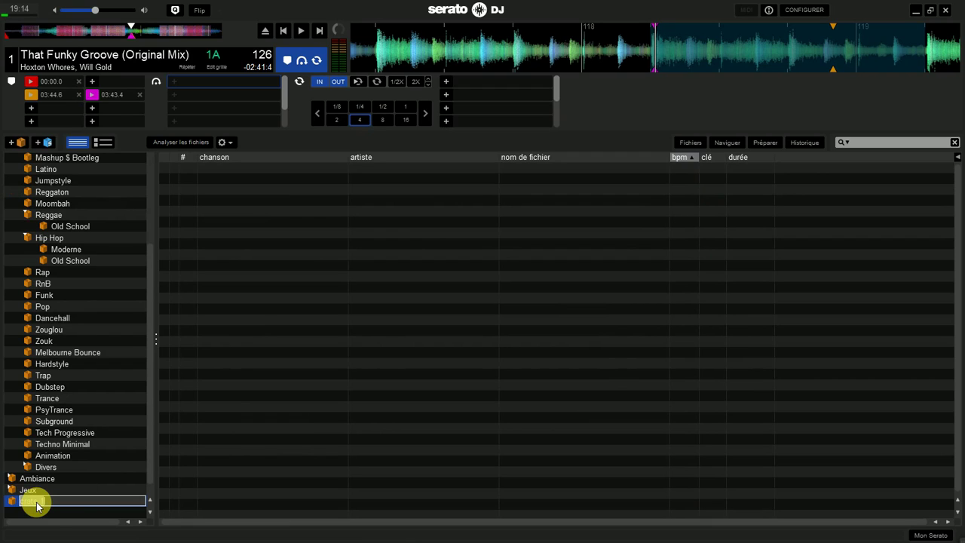
pyautogui.write('Vidéo')
pyautogui.press('Return')
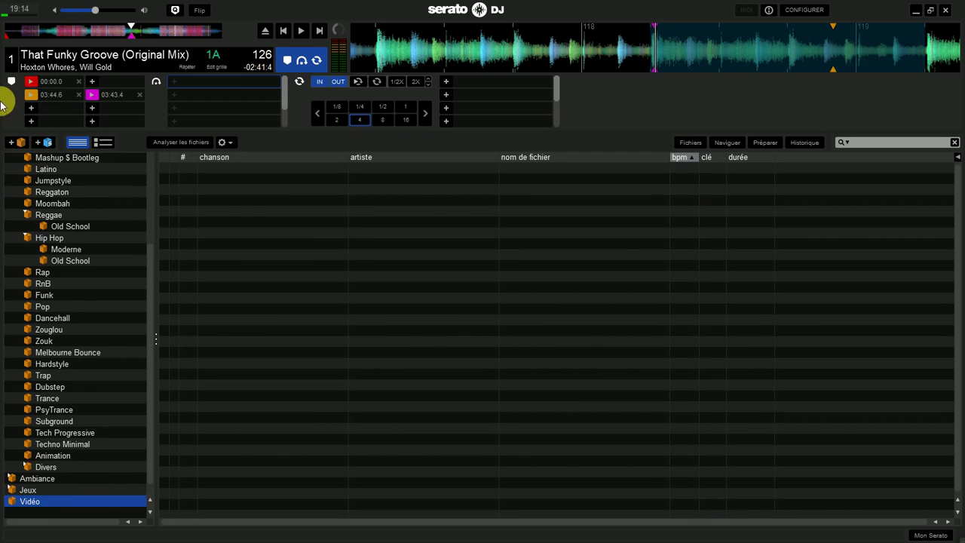
# Step: Create two more crates and nest both of them inside the Vidéo crate
pyautogui.click(21, 143)
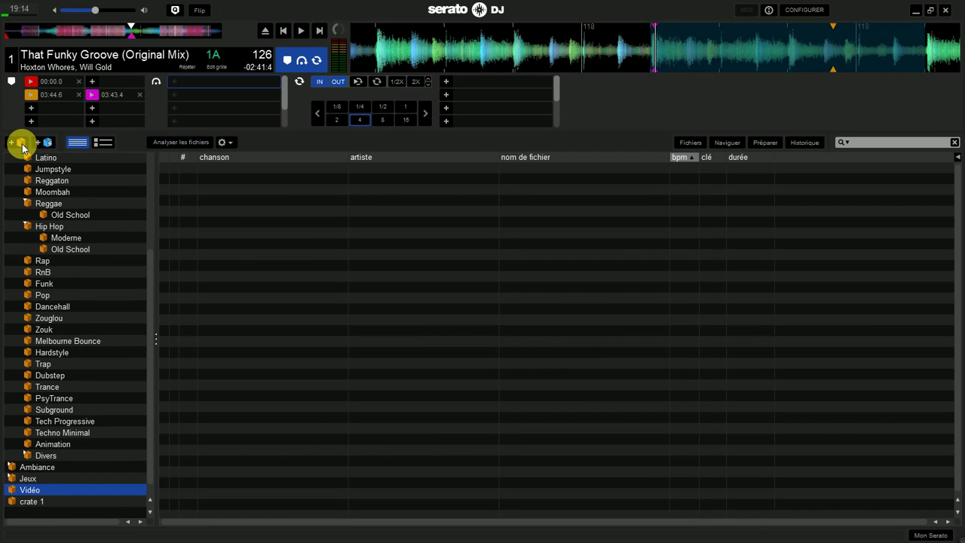
pyautogui.click(21, 143)
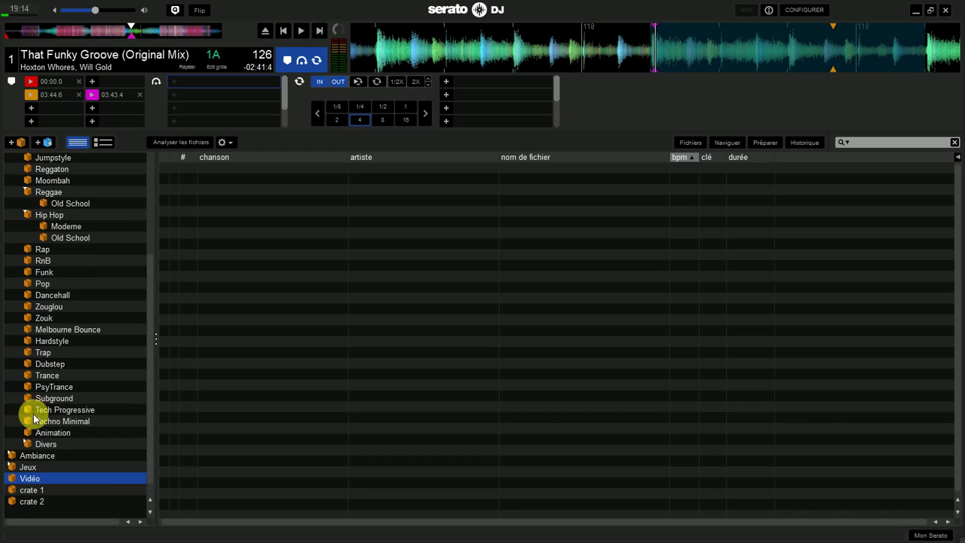
pyautogui.moveTo(37, 494); pyautogui.dragTo(11, 490)
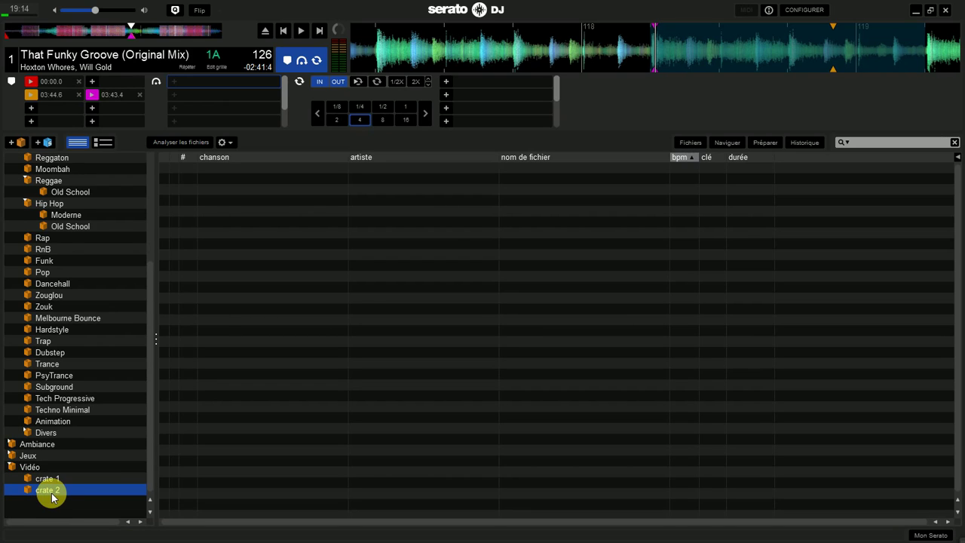
# Step: Copy Untold, Secrets ft. Vassy and The Pitcher-Savor Time from the Trap crate into crate 1 and open crate 1
pyautogui.click(54, 345)
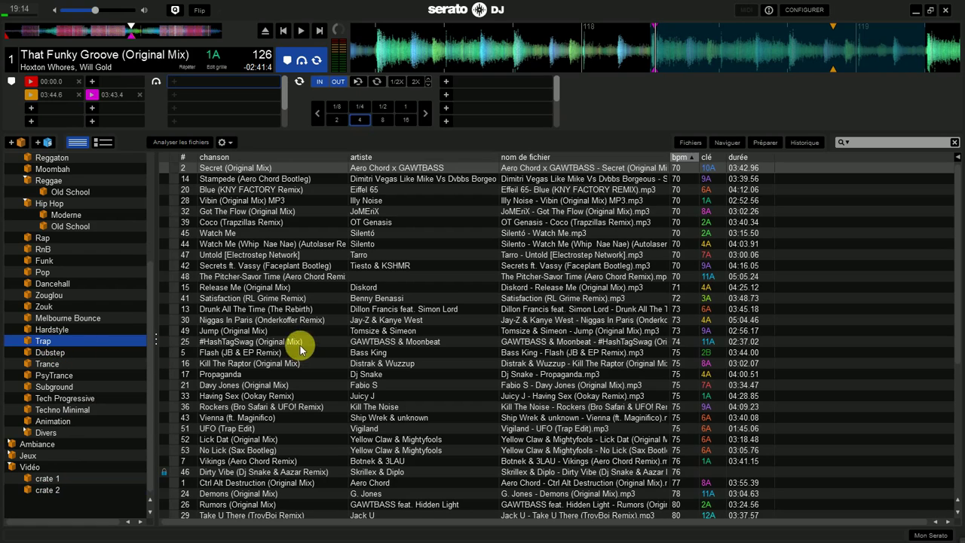
pyautogui.click(298, 322)
pyautogui.click(419, 288)
pyautogui.click(381, 256)
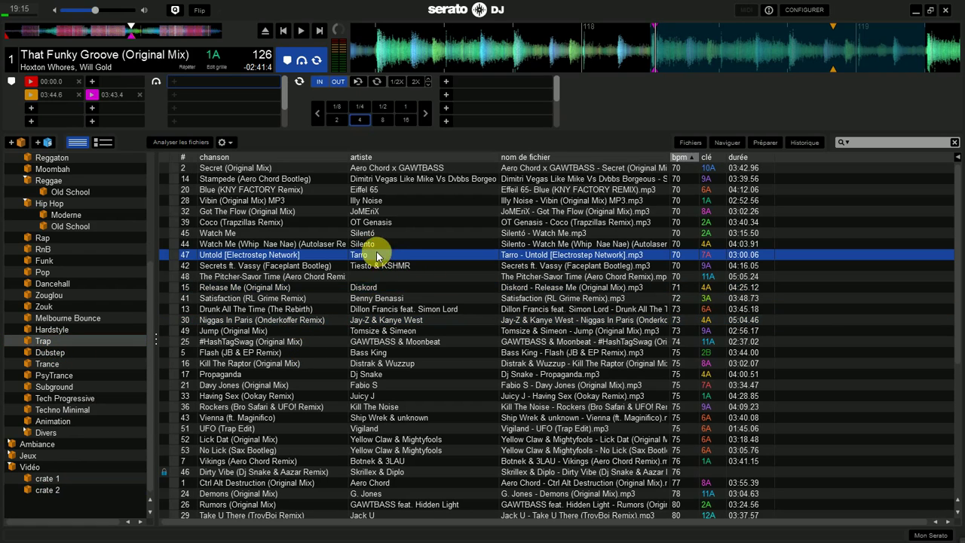
pyautogui.keyDown('shift'); pyautogui.click(367, 268); pyautogui.keyUp('shift')
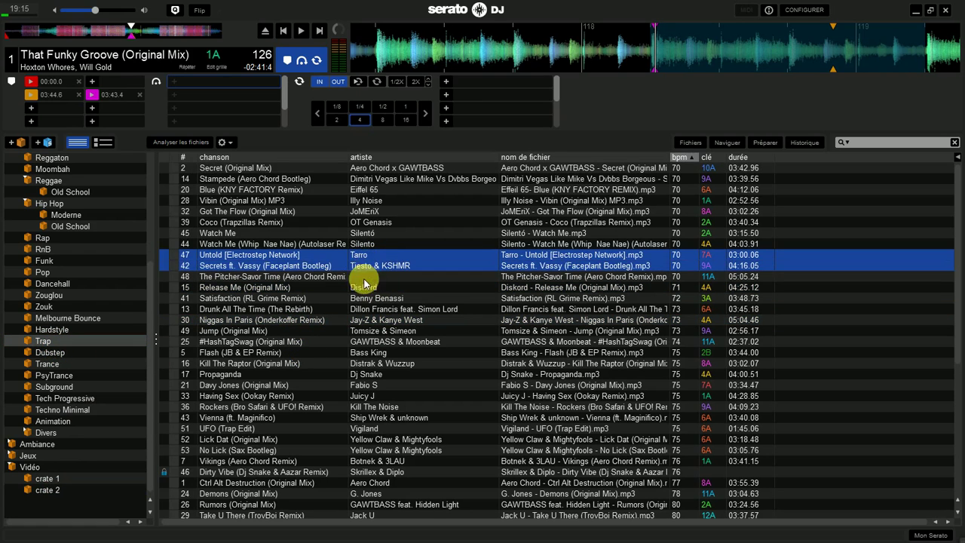
pyautogui.keyDown('shift'); pyautogui.click(366, 277); pyautogui.keyUp('shift')
pyautogui.moveTo(395, 267); pyautogui.dragTo(48, 480)
pyautogui.click(48, 480)
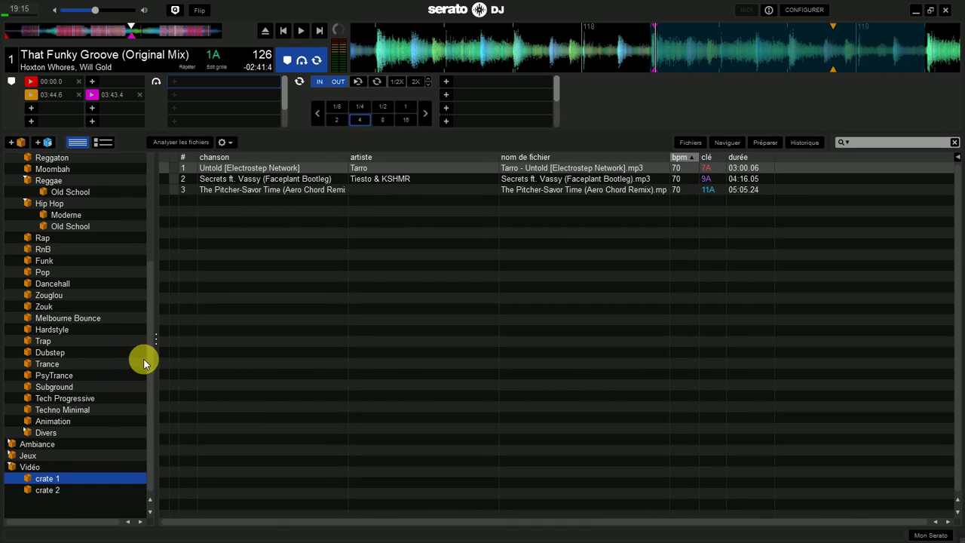
# Step: Browse the computer's files on the Musique (M:) drive to the 90 folder inside Mp3
pyautogui.click(692, 144)
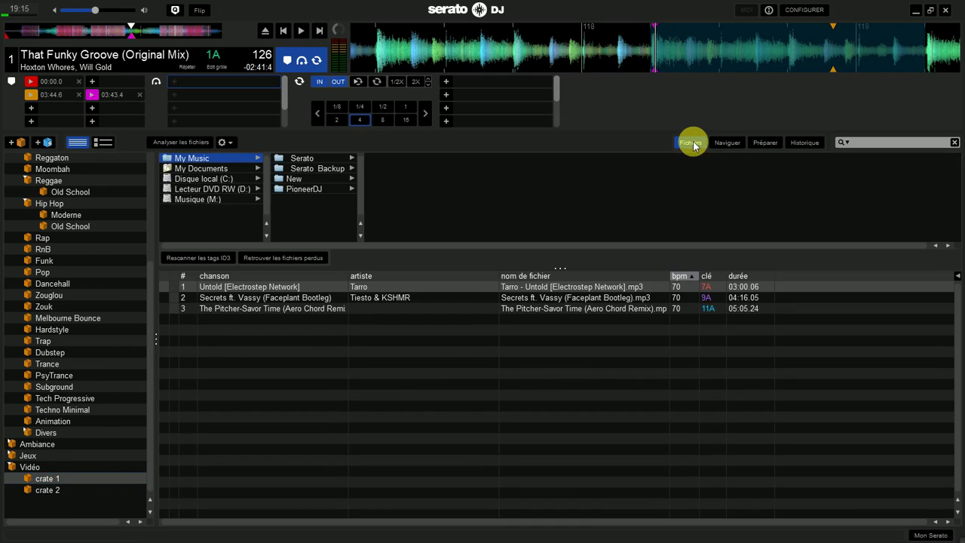
pyautogui.click(202, 200)
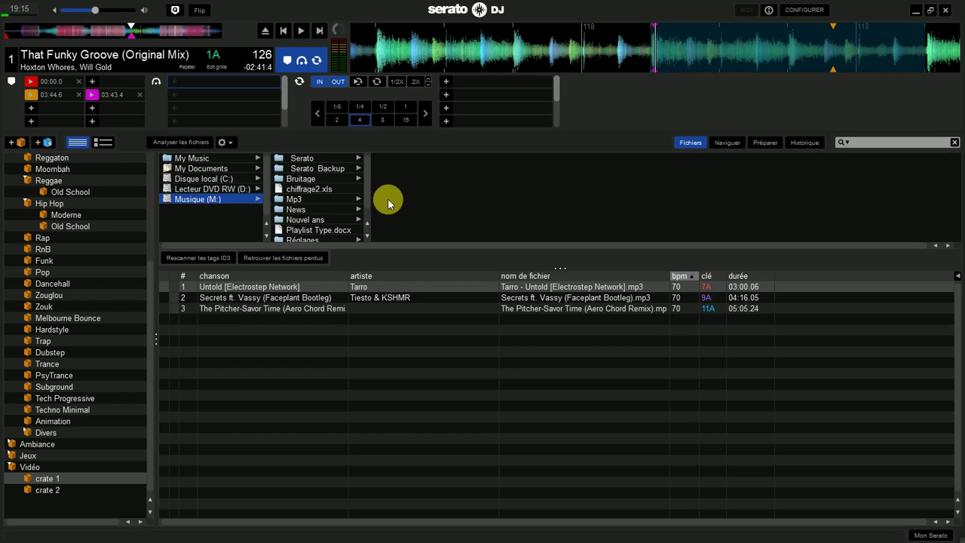
pyautogui.scroll(-2, 368, 198)
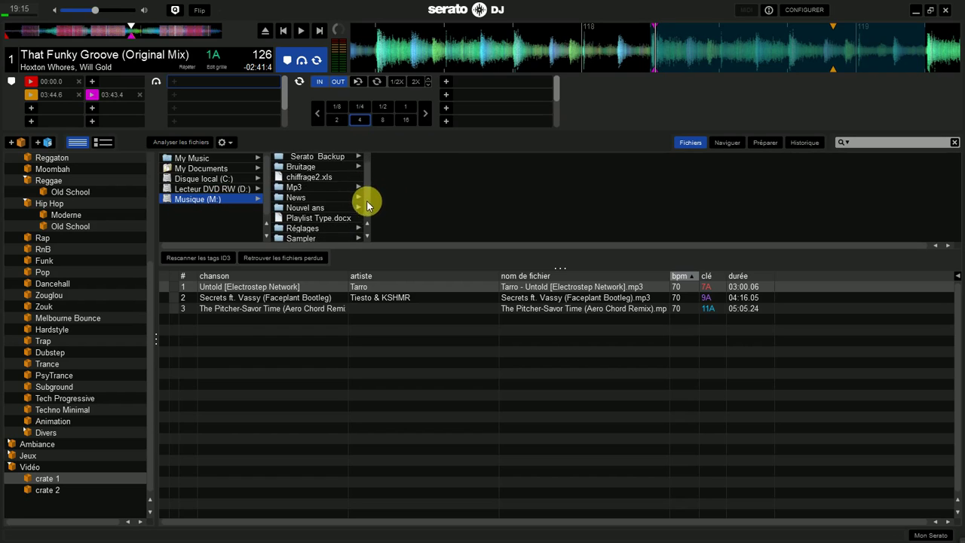
pyautogui.click(318, 188)
pyautogui.click(414, 210)
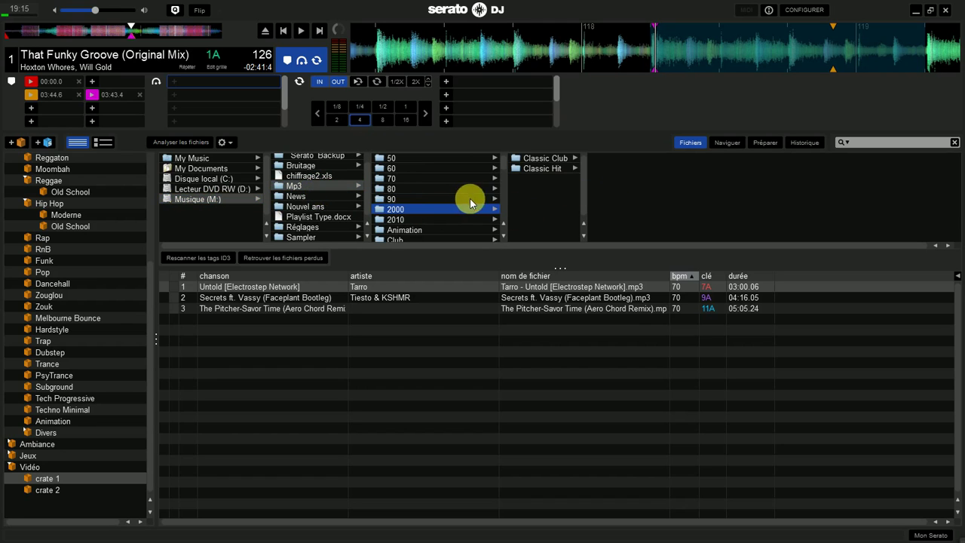
pyautogui.click(440, 197)
# Step: Try selecting several neighbouring tracks in the 90 folder, and also all of its tracks at once
pyautogui.click(558, 219)
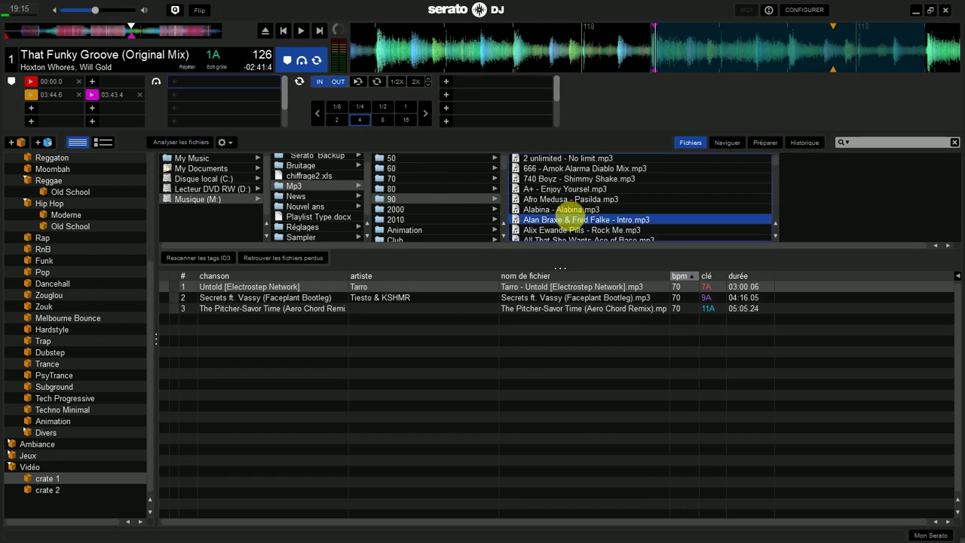
pyautogui.keyDown('shift'); pyautogui.click(573, 232); pyautogui.keyUp('shift')
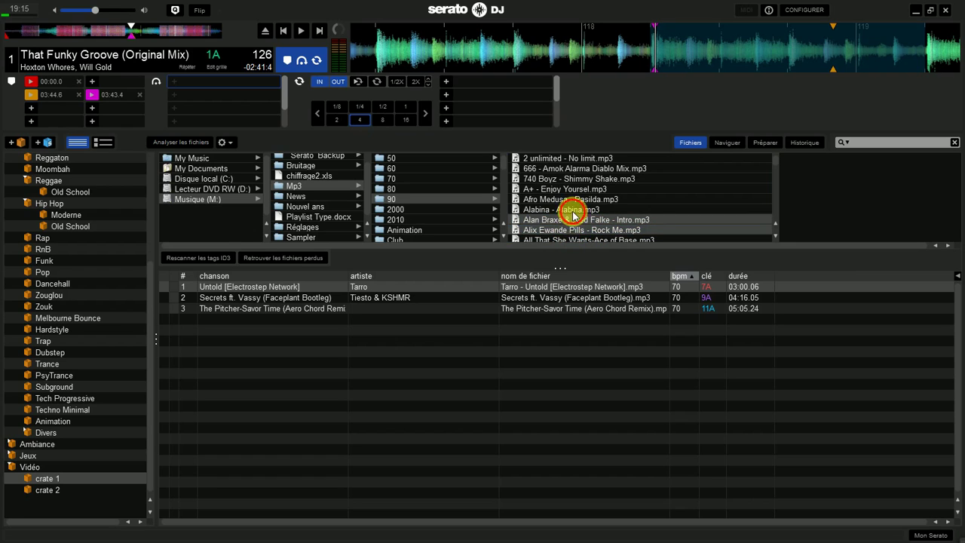
pyautogui.keyDown('shift'); pyautogui.click(573, 210); pyautogui.keyUp('shift')
pyautogui.keyDown('ctrl'); pyautogui.click(565, 190); pyautogui.keyUp('ctrl')
pyautogui.keyDown('ctrl'); pyautogui.click(561, 200); pyautogui.keyUp('ctrl')
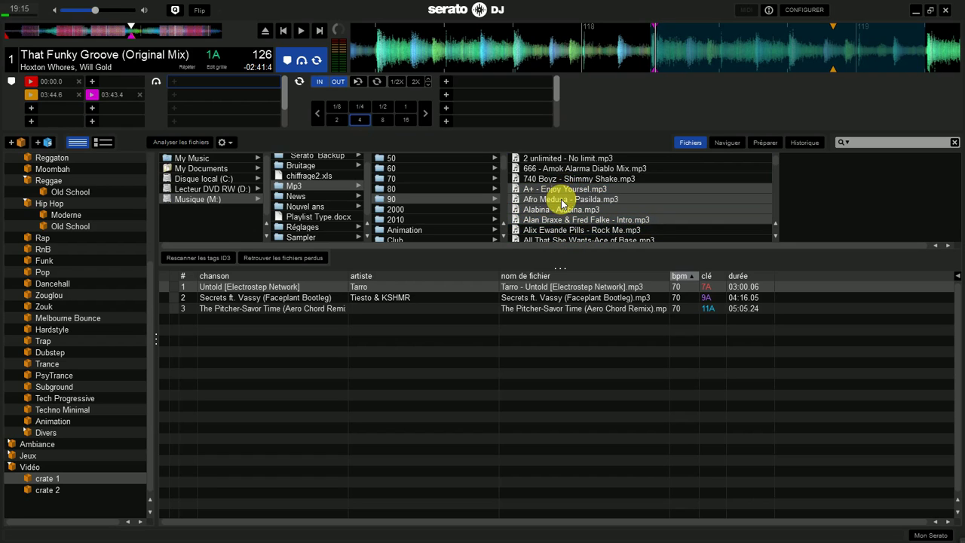
pyautogui.click(561, 200)
pyautogui.hotkey('ctrl', 'a')
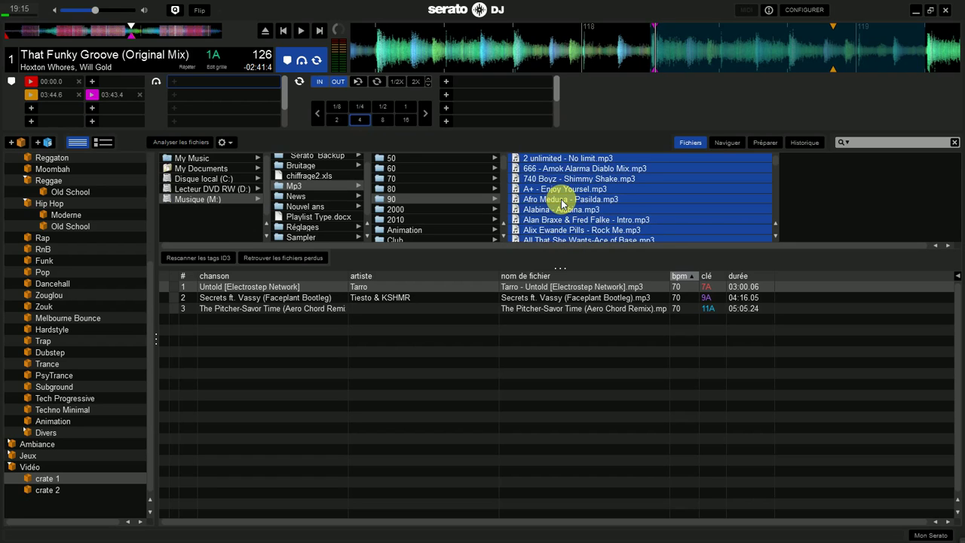
# Step: Add Afro Medusa - Pasilda.mp3 from the 90 folder to crate 1 and close the file browser
pyautogui.click(599, 189)
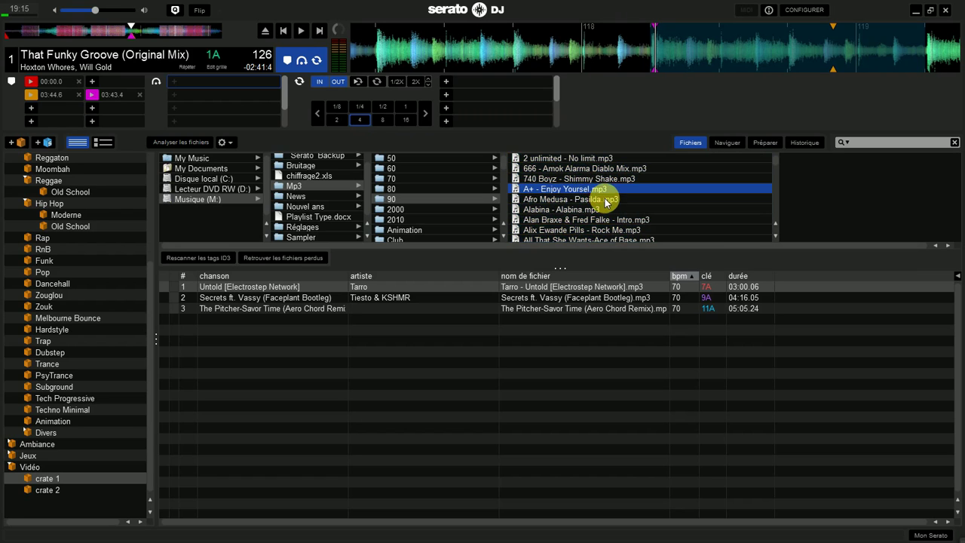
pyautogui.moveTo(601, 199); pyautogui.dragTo(526, 388)
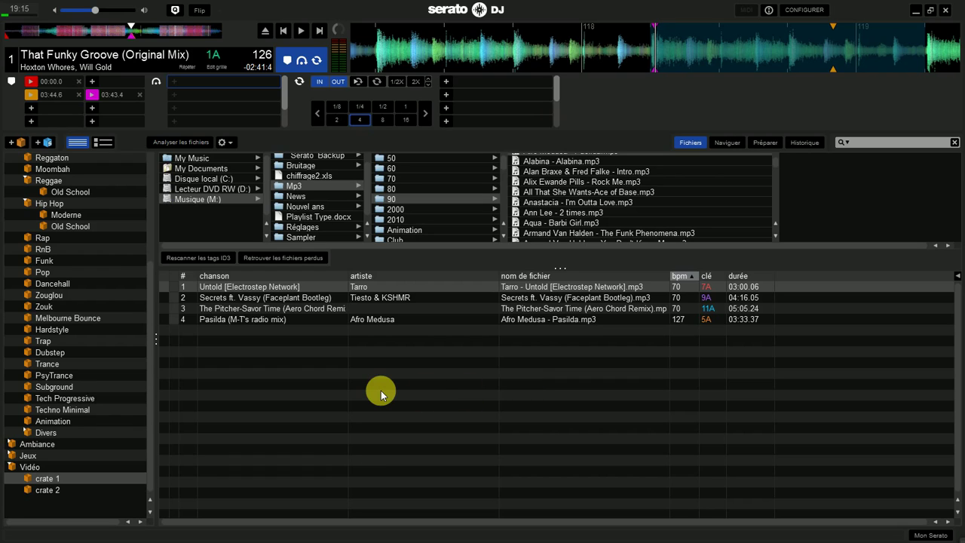
pyautogui.click(691, 142)
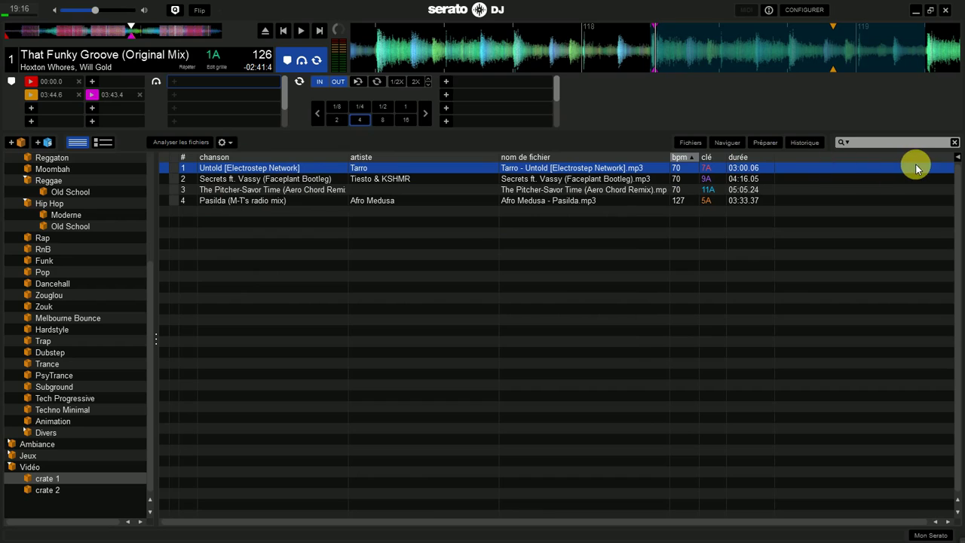
# Step: Examine which columns the track list can show, and try moving the durée column
pyautogui.click(957, 160)
pyautogui.click(959, 160)
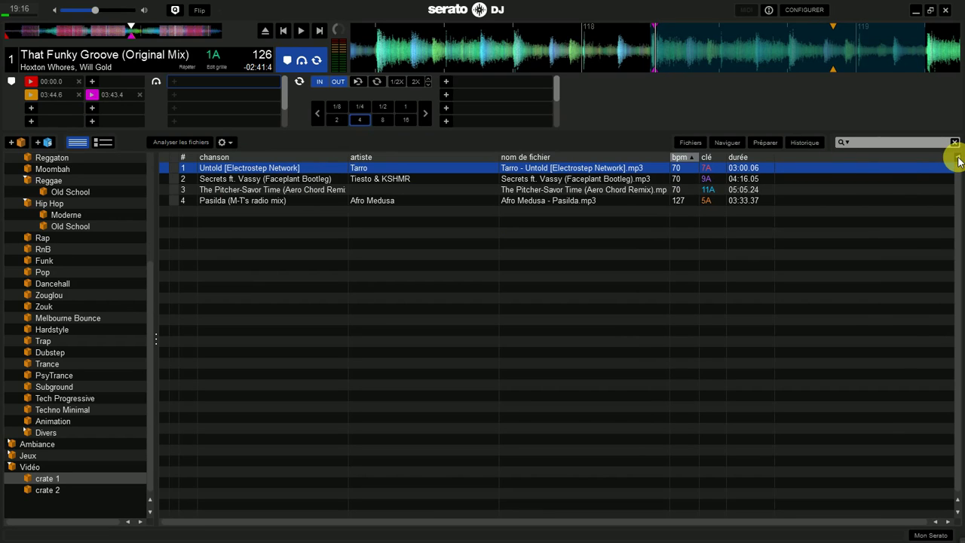
pyautogui.click(958, 160)
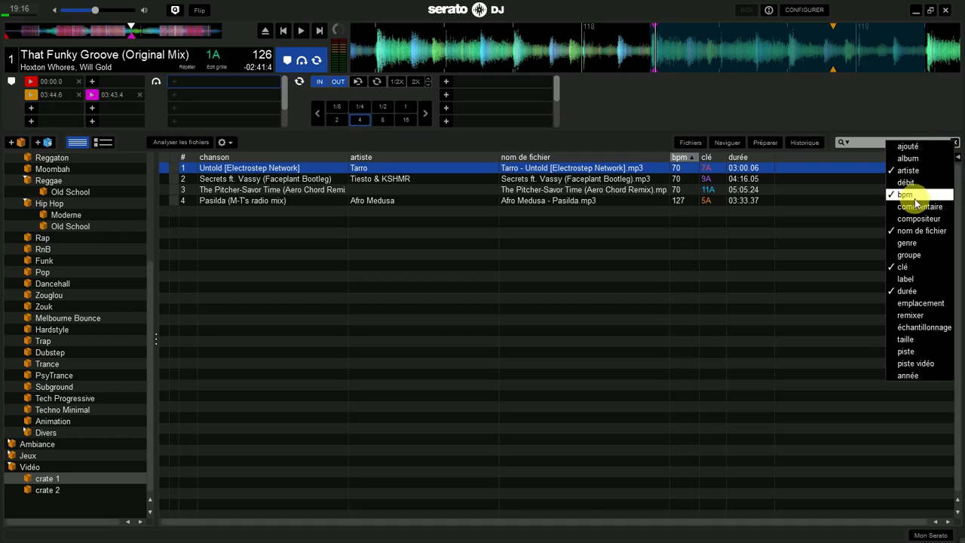
pyautogui.click(829, 273)
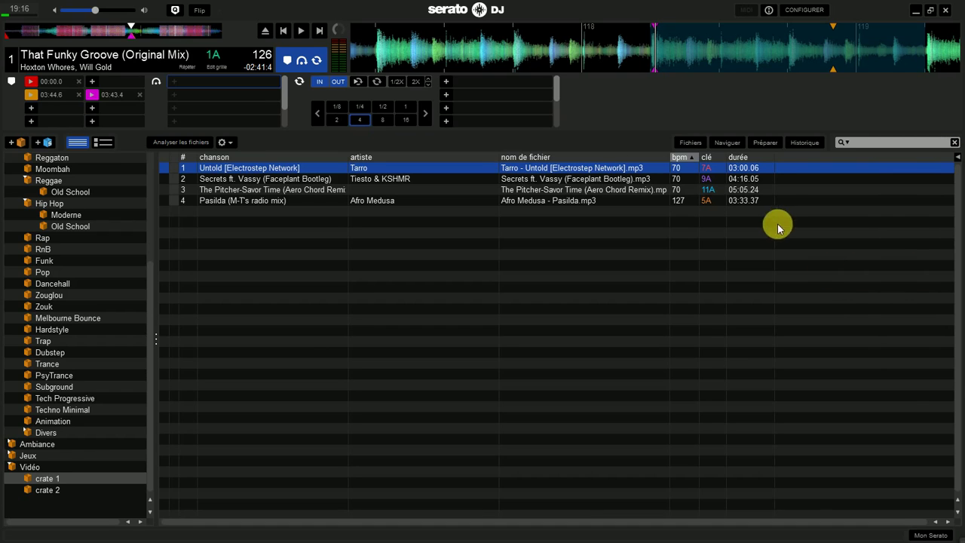
pyautogui.moveTo(735, 158); pyautogui.dragTo(780, 156)
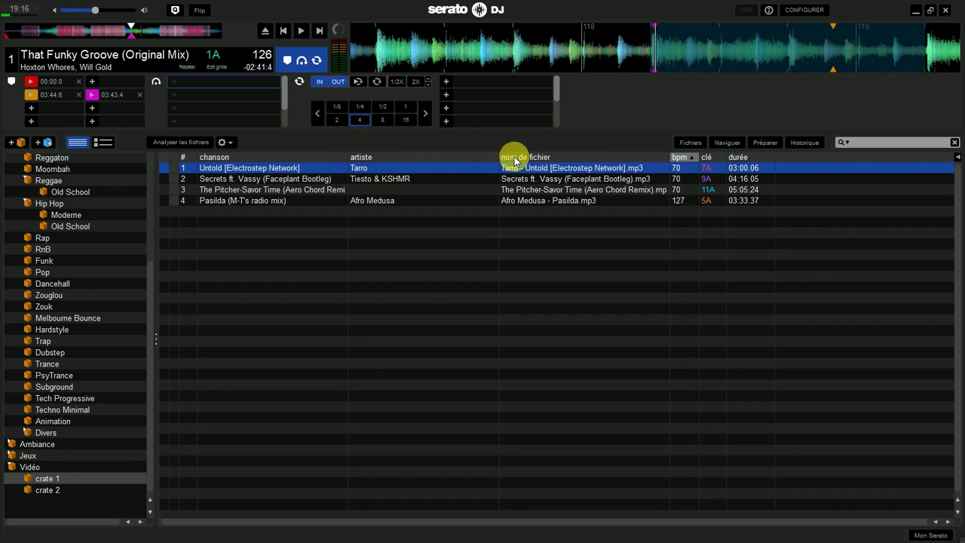
# Step: Compare the column layouts of crate 2 and crate 1, ending on crate 1
pyautogui.click(60, 494)
pyautogui.click(62, 492)
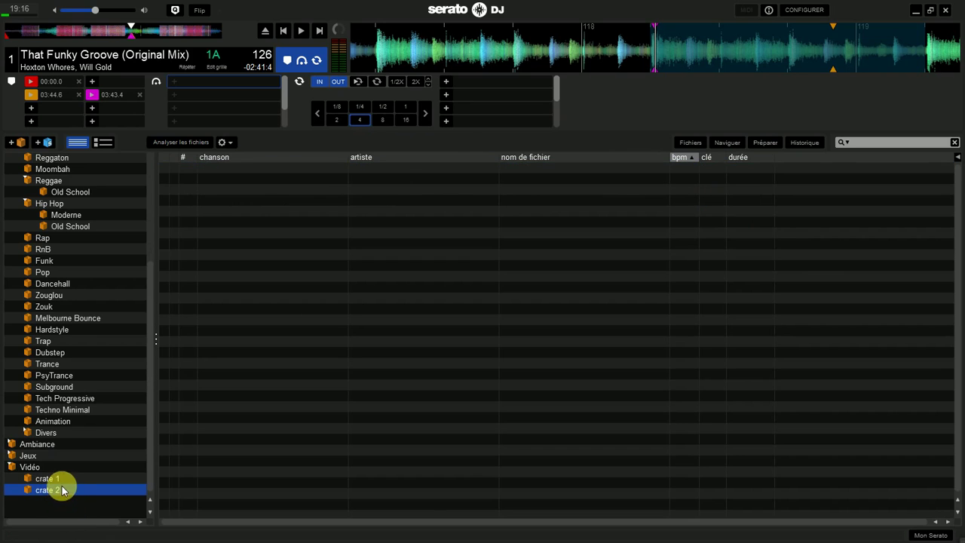
pyautogui.click(58, 479)
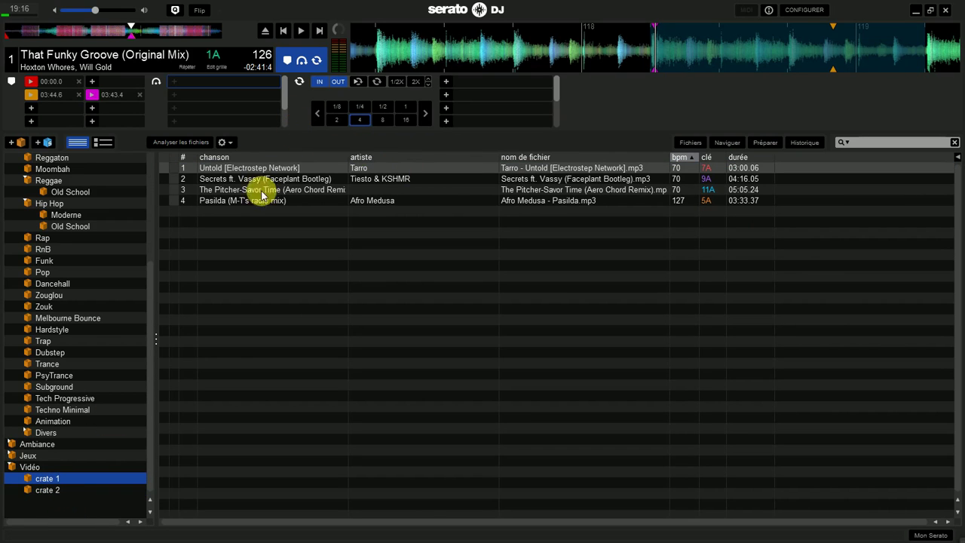
# Step: Enable custom crate columns (Colonnes personnalisées de crate) in the library and display preferences and close the setup screen
pyautogui.click(822, 10)
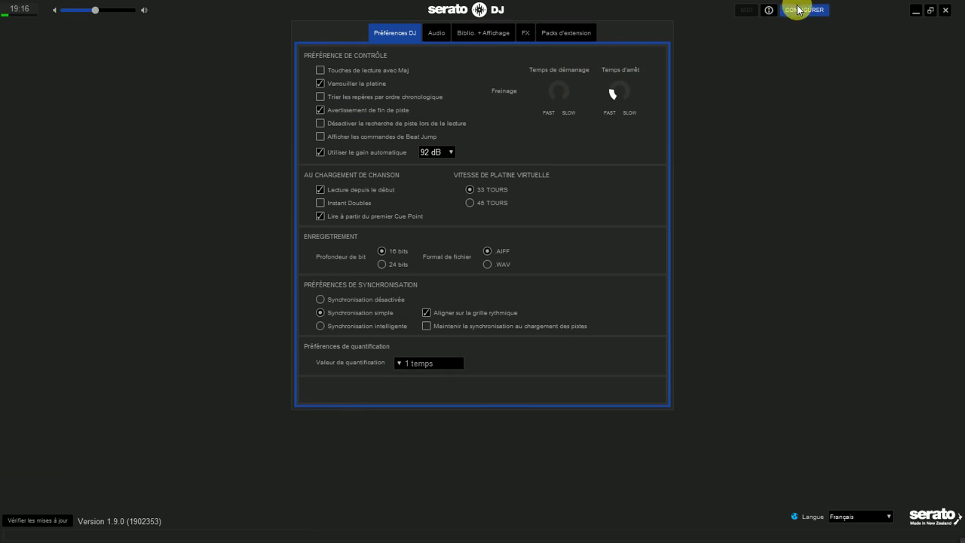
pyautogui.click(461, 33)
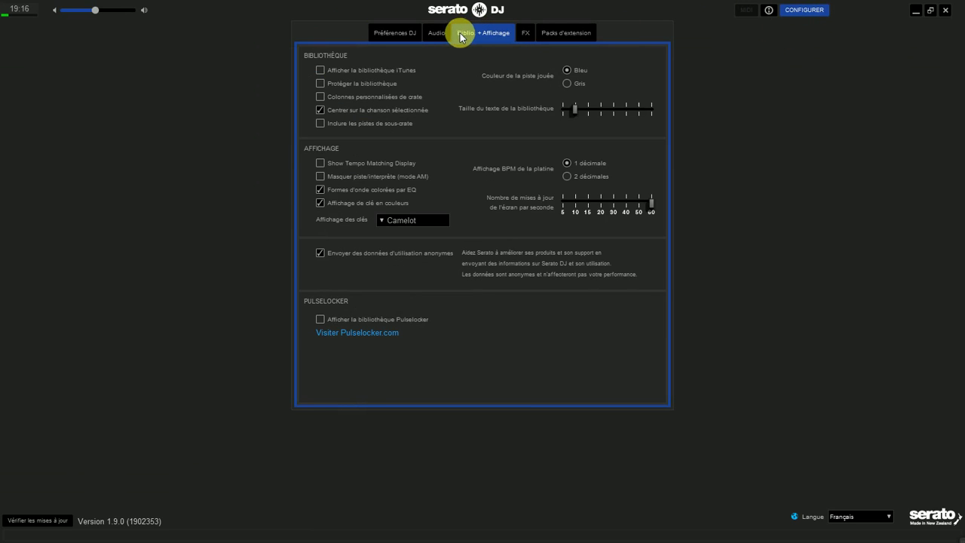
pyautogui.click(391, 97)
pyautogui.click(807, 10)
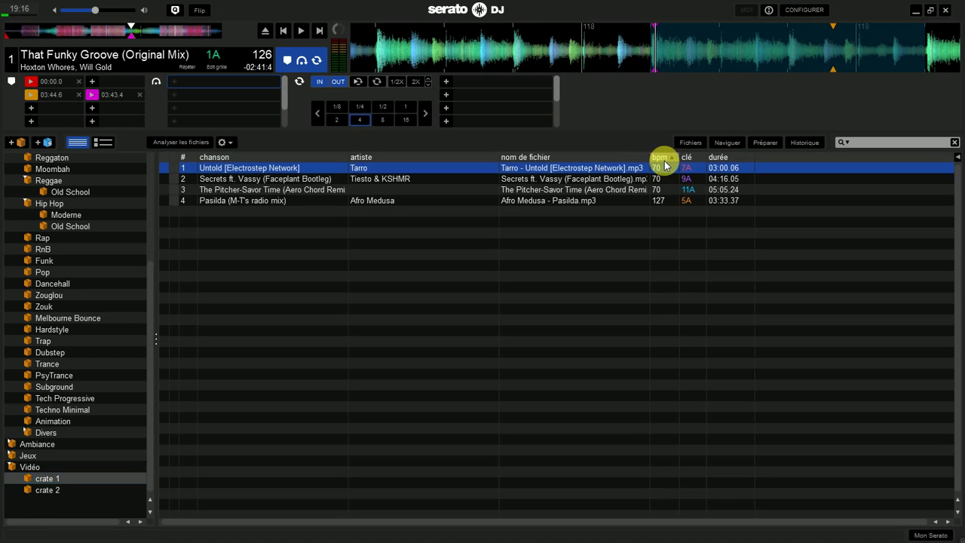
# Step: Move the bpm column after the clé column in crate 1 and compare its column layout with crate 2
pyautogui.moveTo(664, 164); pyautogui.dragTo(709, 160)
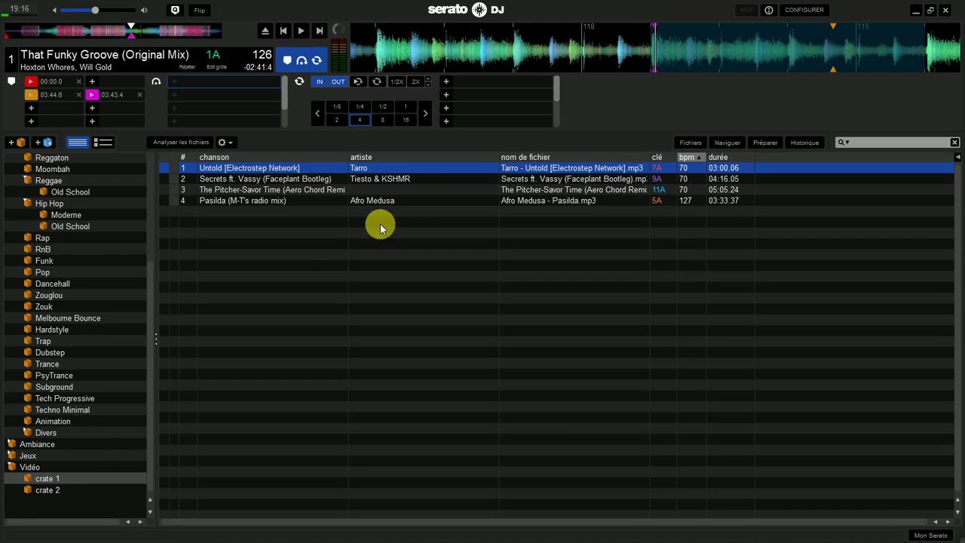
pyautogui.click(48, 490)
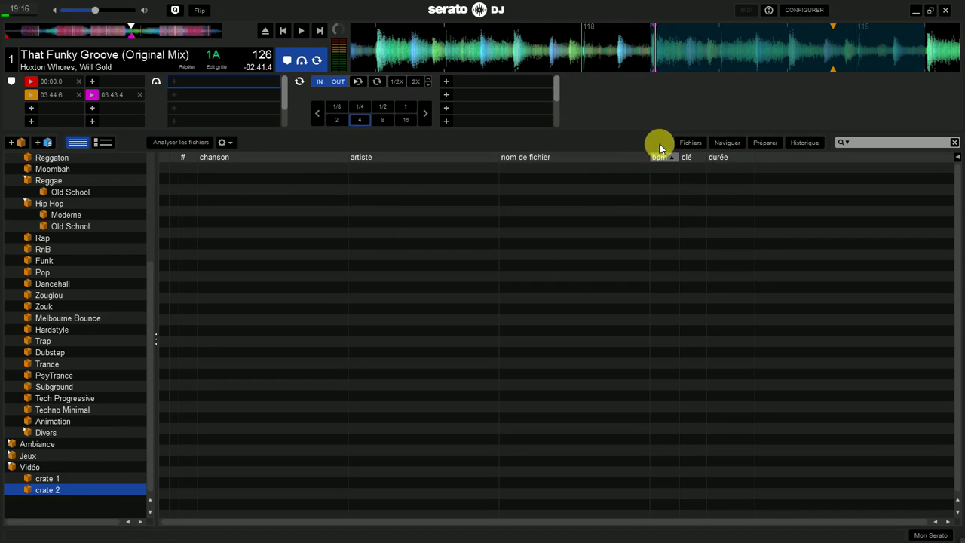
pyautogui.click(68, 489)
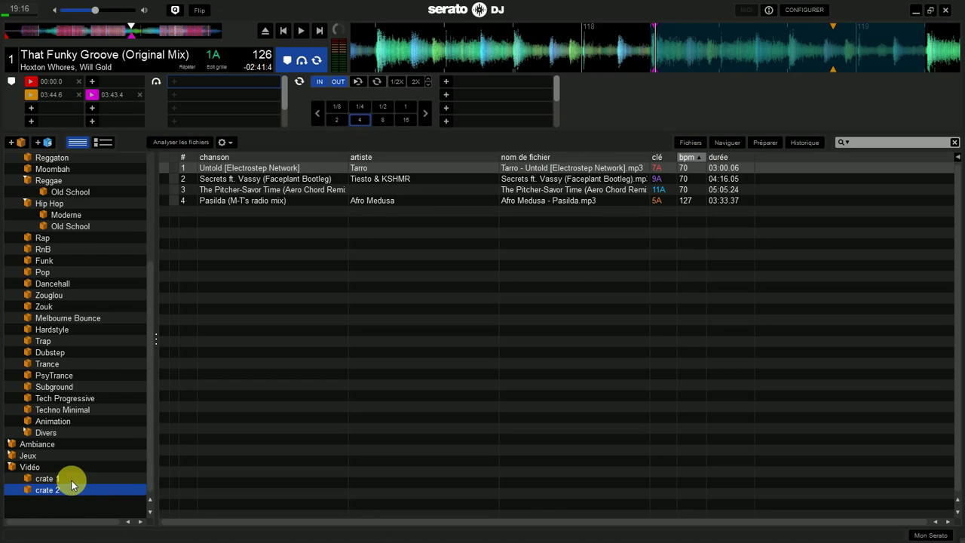
pyautogui.click(71, 480)
# Step: Disable custom crate columns (Colonnes personnalisées de crate) in the library and display preferences, and compare the layouts of crate 2 and crate 1
pyautogui.click(792, 9)
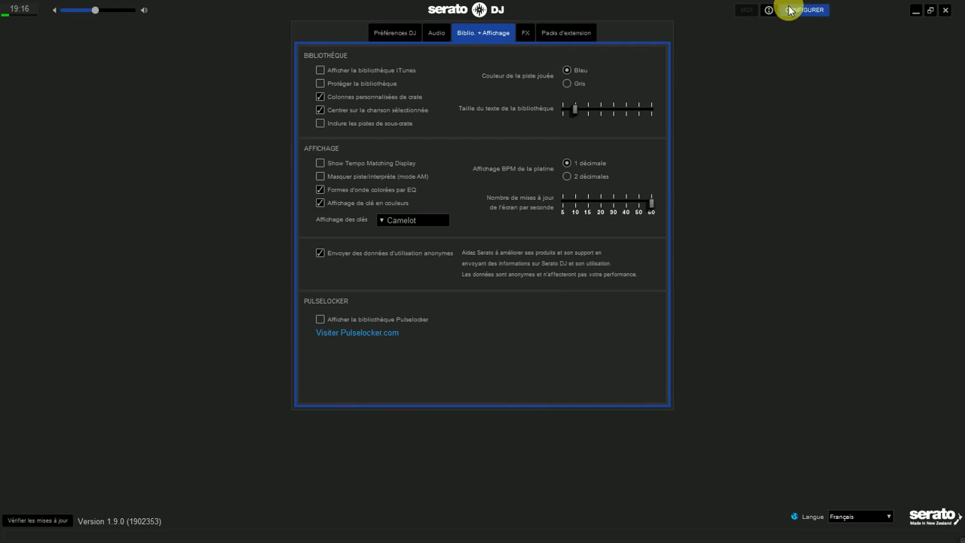
pyautogui.click(365, 98)
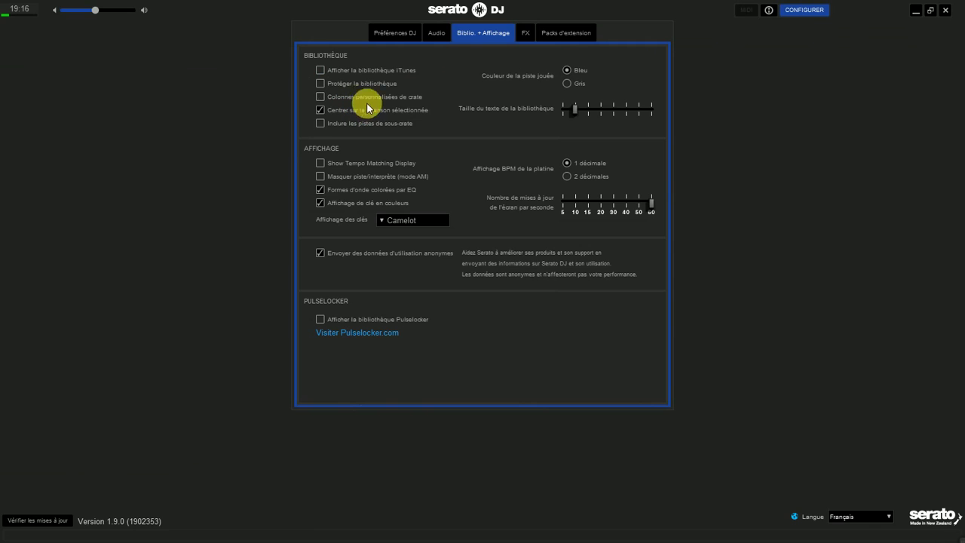
pyautogui.click(804, 10)
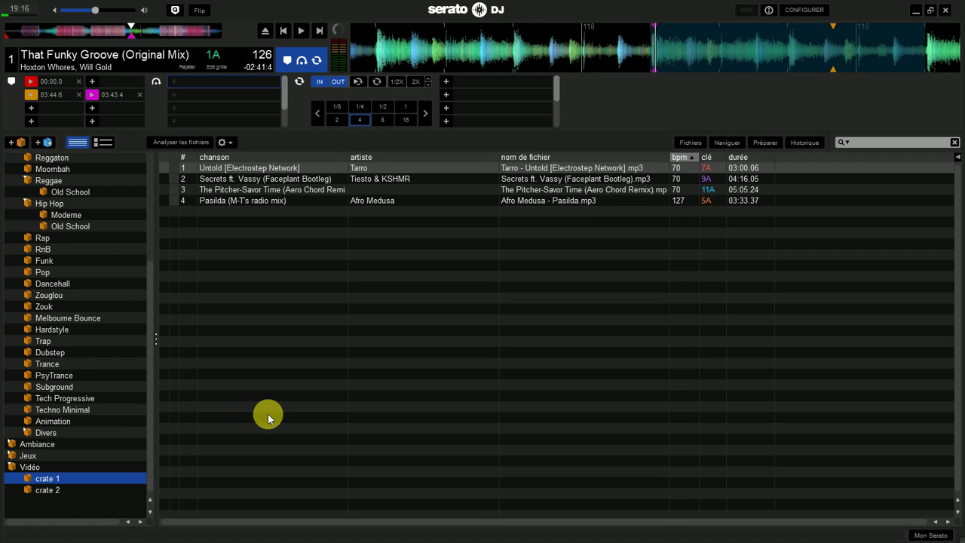
pyautogui.click(46, 492)
pyautogui.click(48, 480)
# Step: Remove The Pitcher-Savor Time (Aero Chord Remix) from crate 1
pyautogui.click(463, 204)
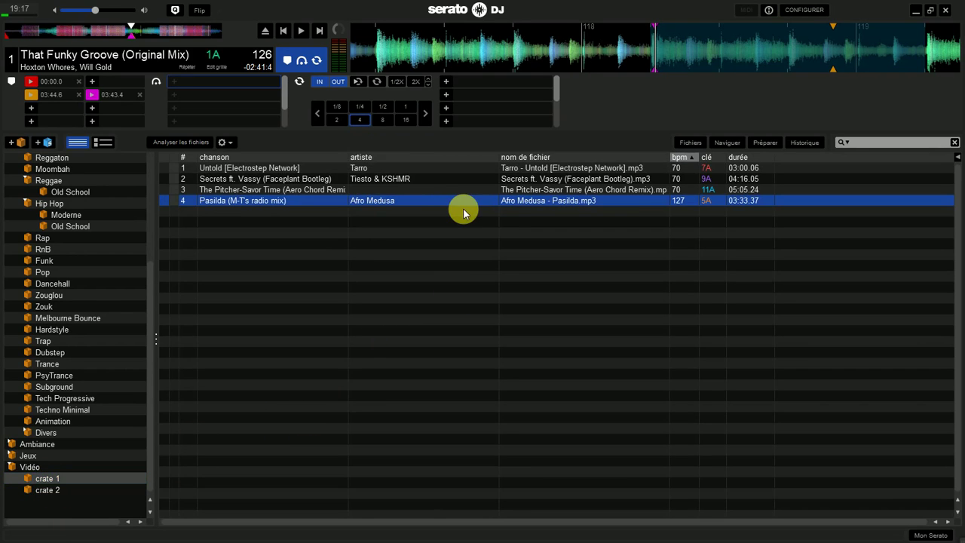
pyautogui.click(449, 187)
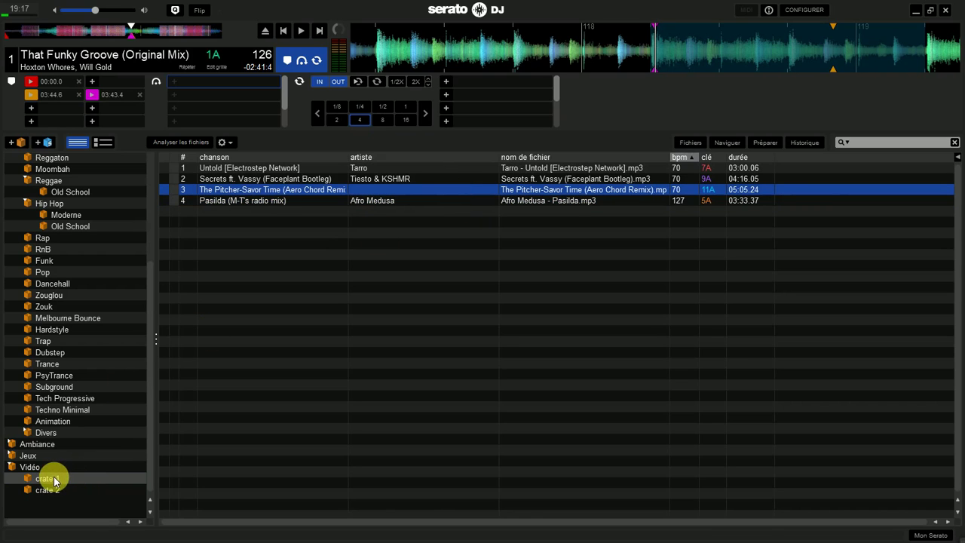
pyautogui.click(376, 191)
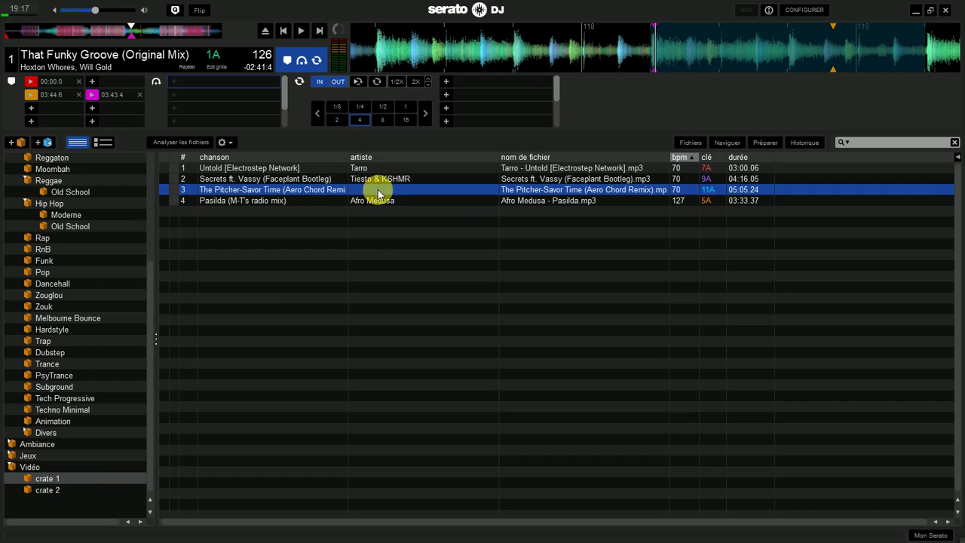
pyautogui.press('Delete')
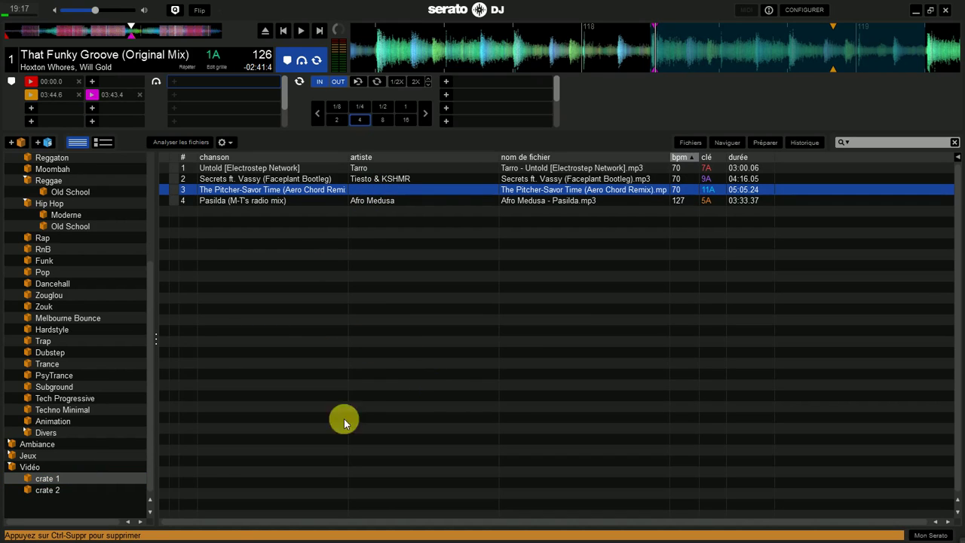
pyautogui.hotkey('ctrl', 'Delete')
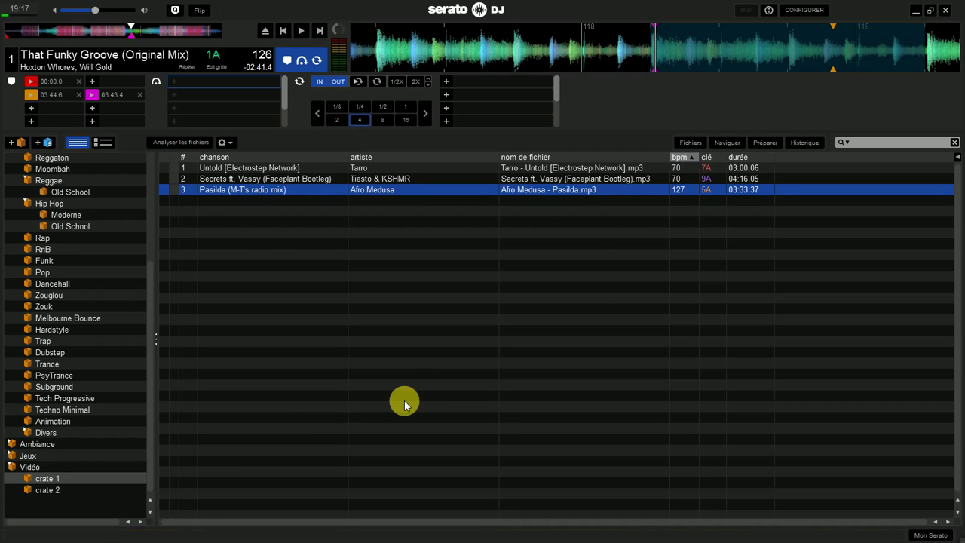
# Step: Remove all the remaining tracks from crate 1, leaving the crate empty
pyautogui.keyDown('shift'); pyautogui.click(342, 179); pyautogui.keyUp('shift')
pyautogui.hotkey('ctrl', 'Delete')
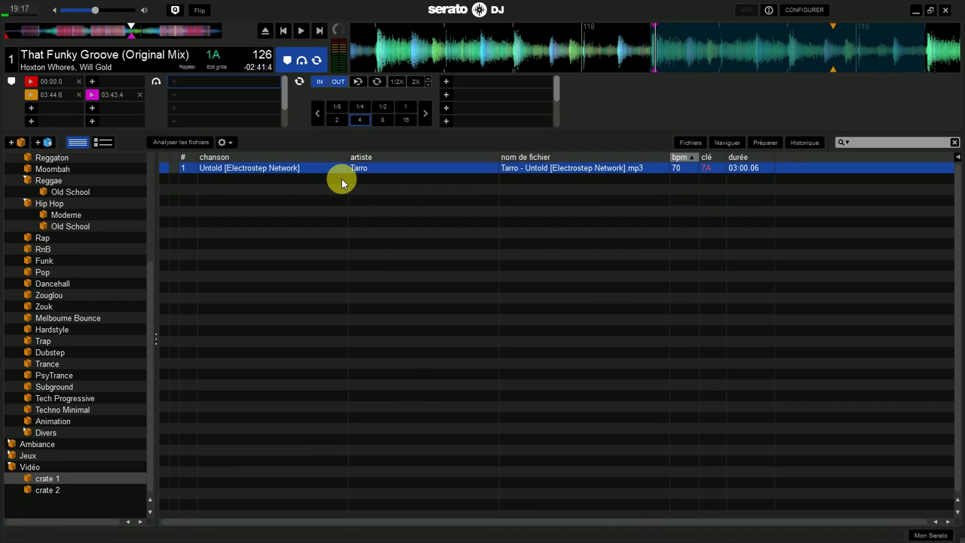
pyautogui.hotkey('ctrl', 'Delete')
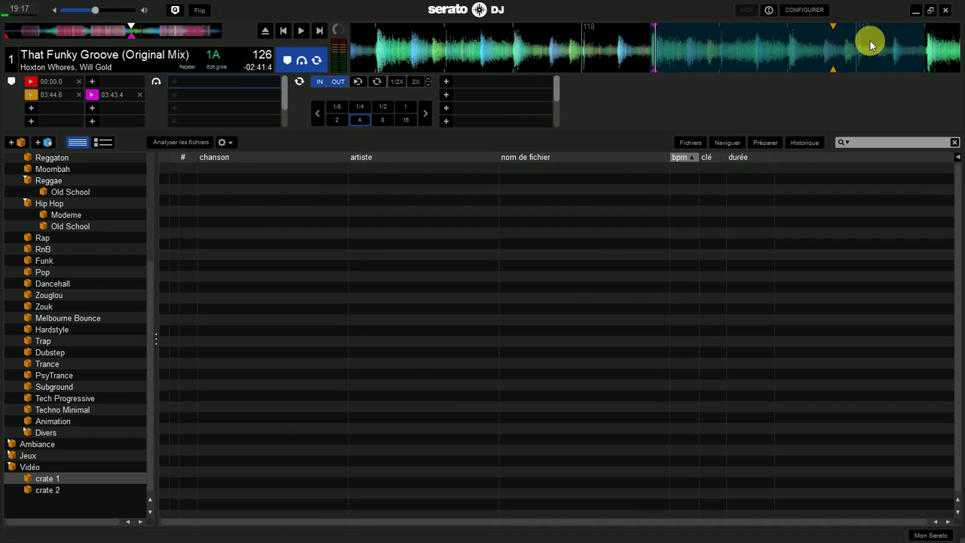
# Step: Delete the subcrates crate 1 and crate 2 from the Vidéo crate
pyautogui.click(39, 477)
pyautogui.press('Delete')
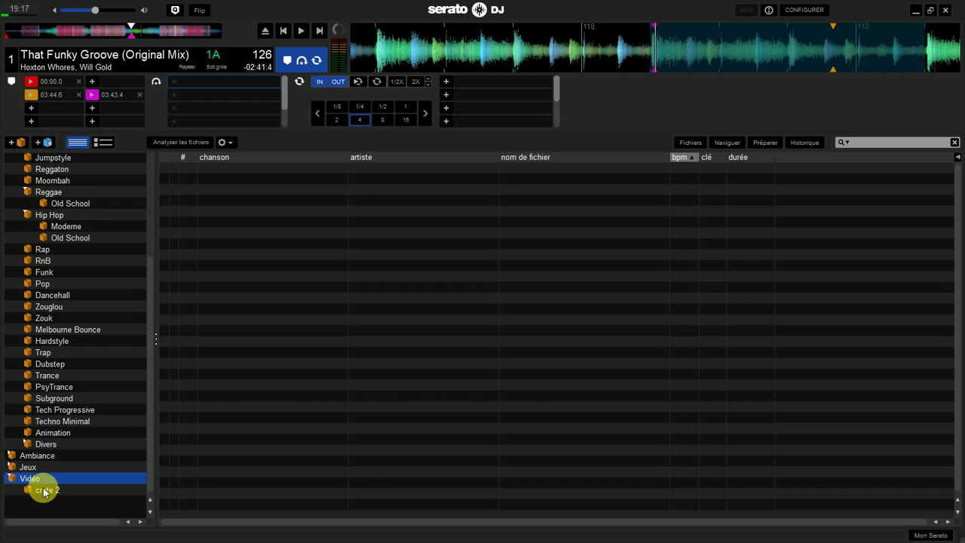
pyautogui.click(44, 491)
pyautogui.press('Delete')
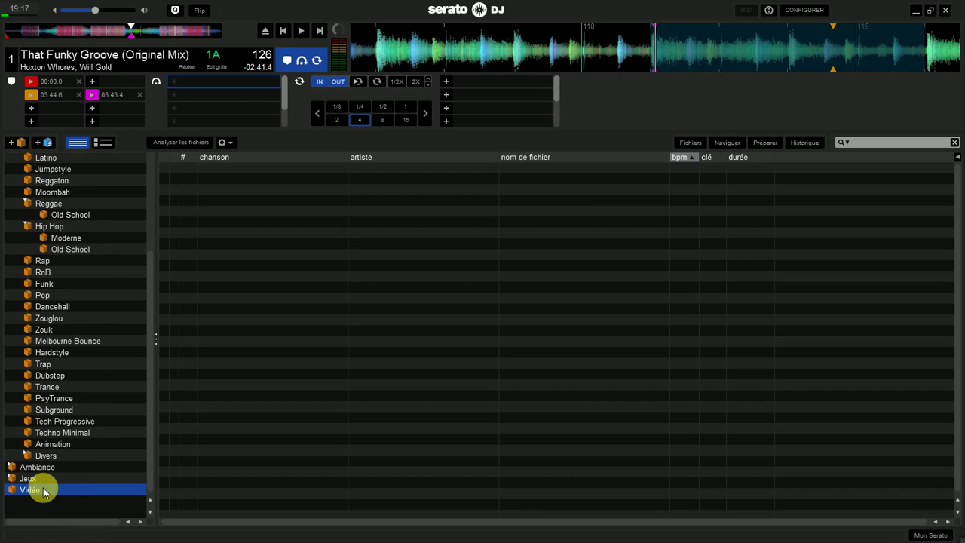
# Step: Analyse the track Empire state of mind from the Old School subcrate of Hip Hop
pyautogui.moveTo(152, 420); pyautogui.dragTo(158, 340)
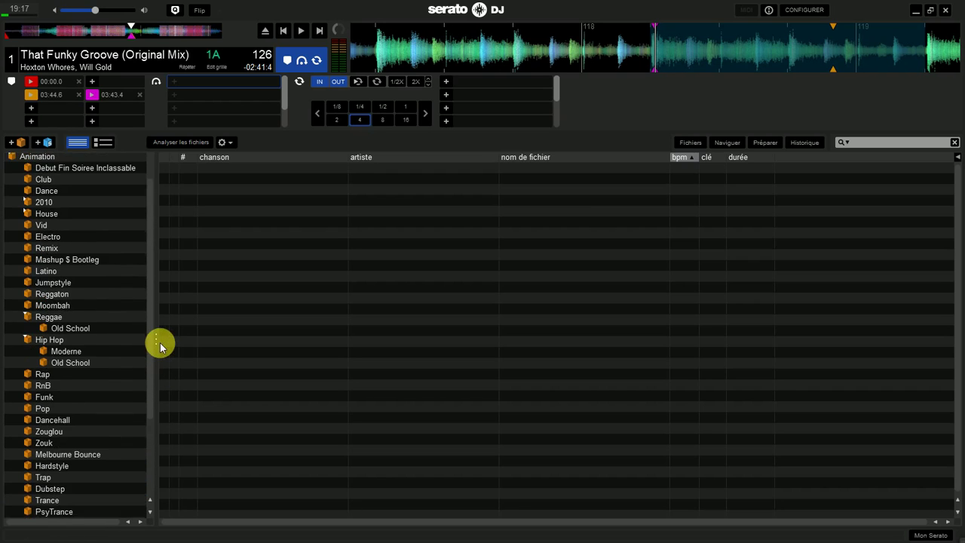
pyautogui.click(76, 332)
pyautogui.click(66, 366)
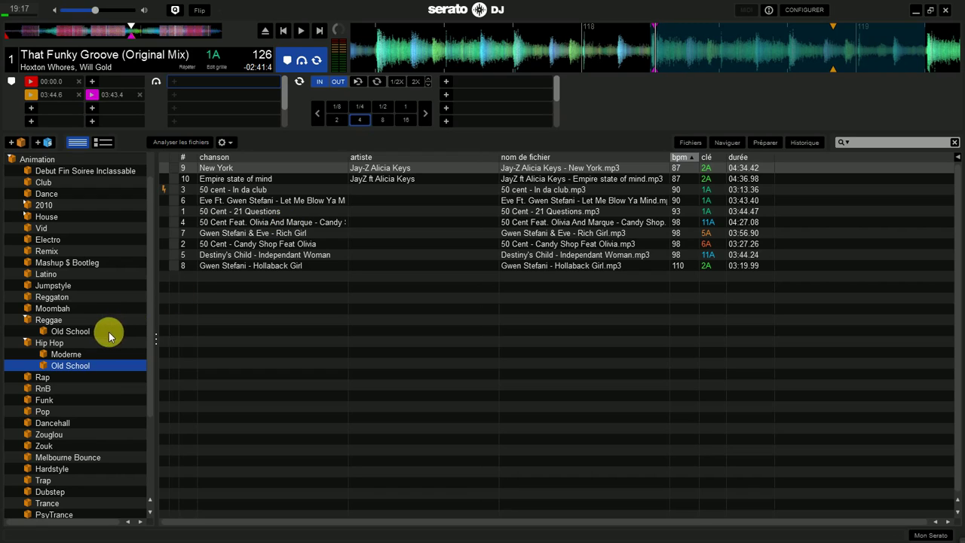
pyautogui.click(267, 211)
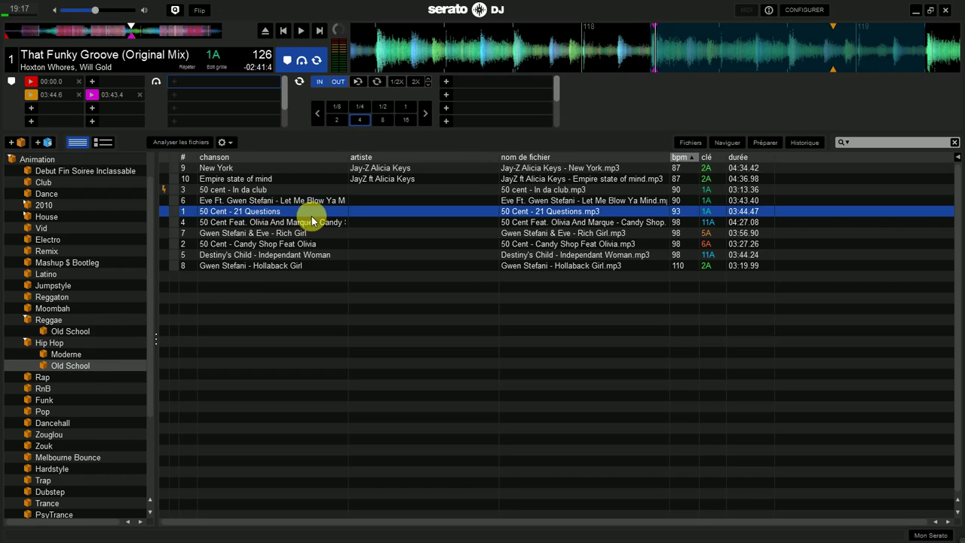
pyautogui.click(282, 180)
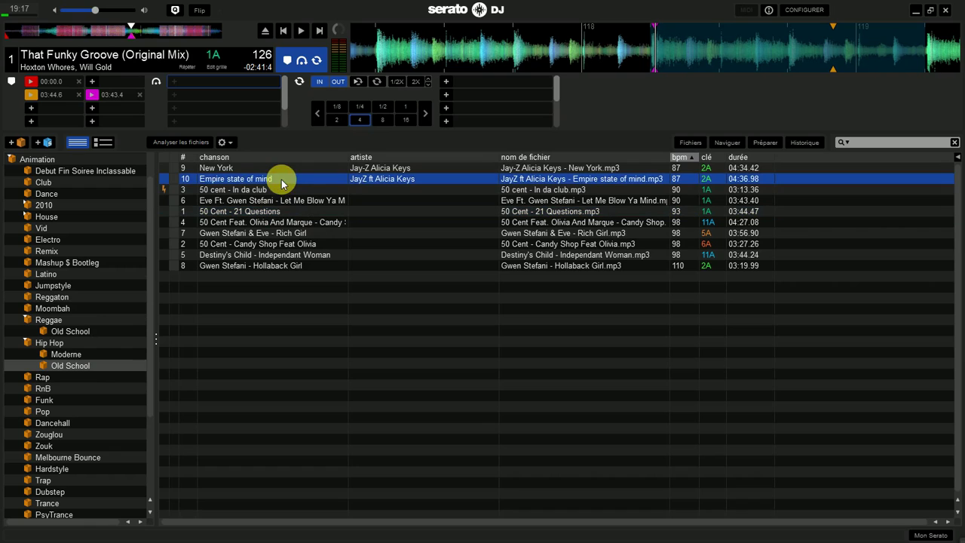
pyautogui.click(230, 145)
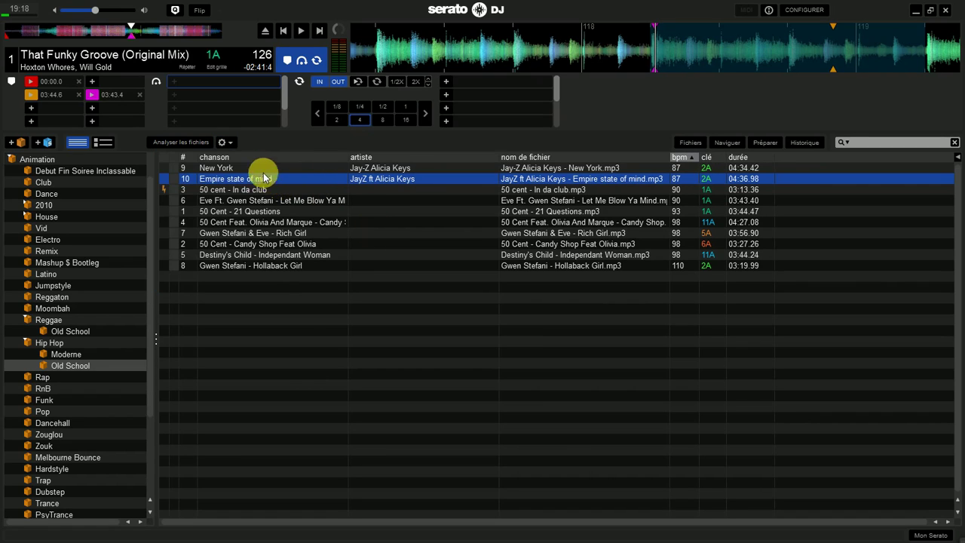
pyautogui.click(199, 142)
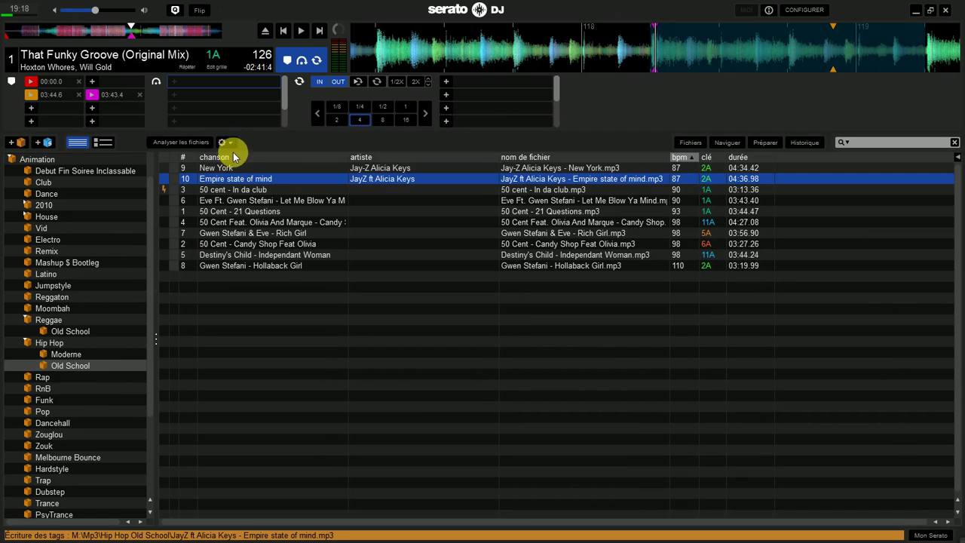
# Step: Examine the analysis settings and the available BPM ranges, keeping the range at None, and close them
pyautogui.click(225, 142)
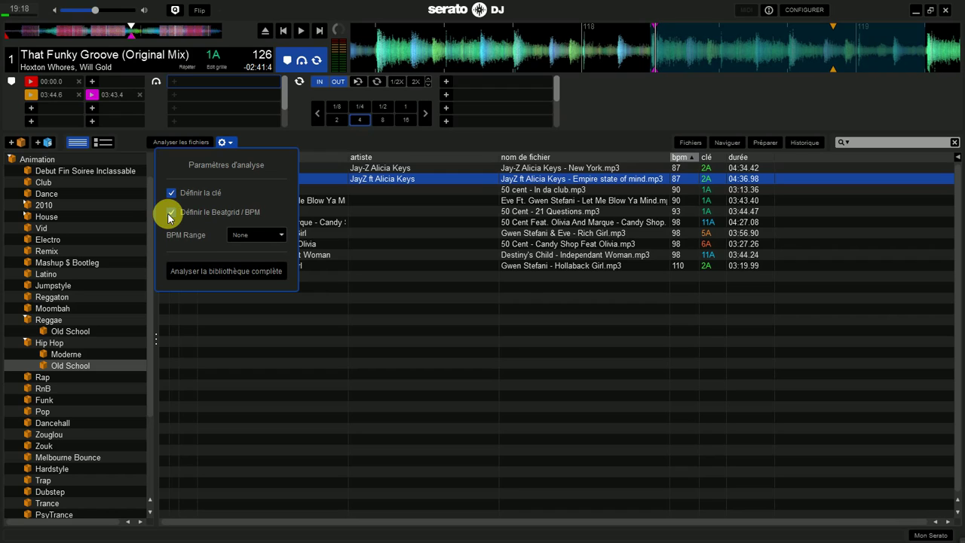
pyautogui.click(254, 236)
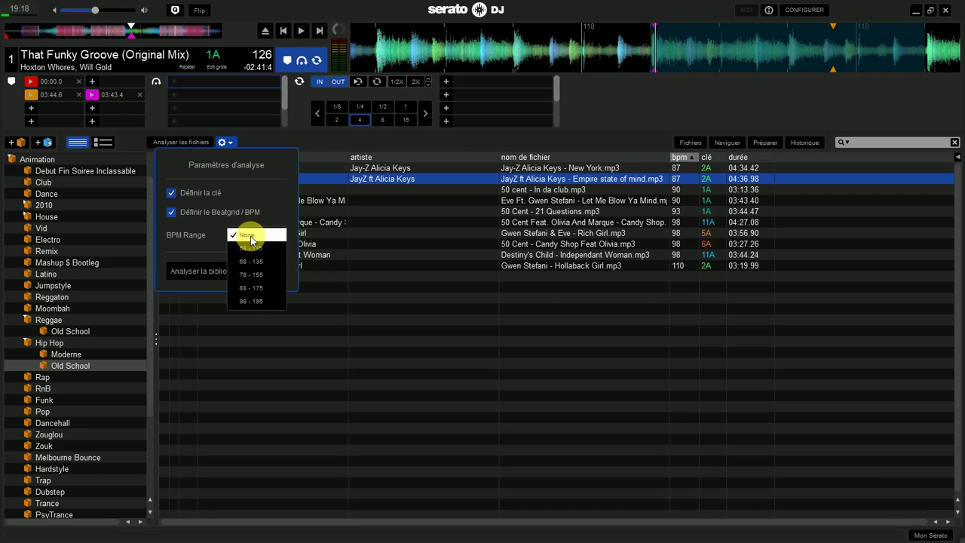
pyautogui.click(250, 220)
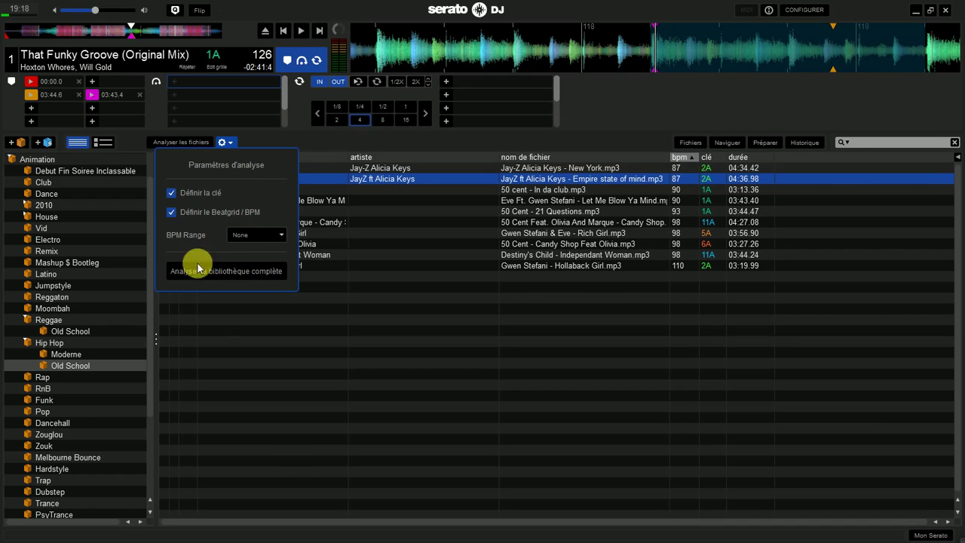
pyautogui.click(298, 325)
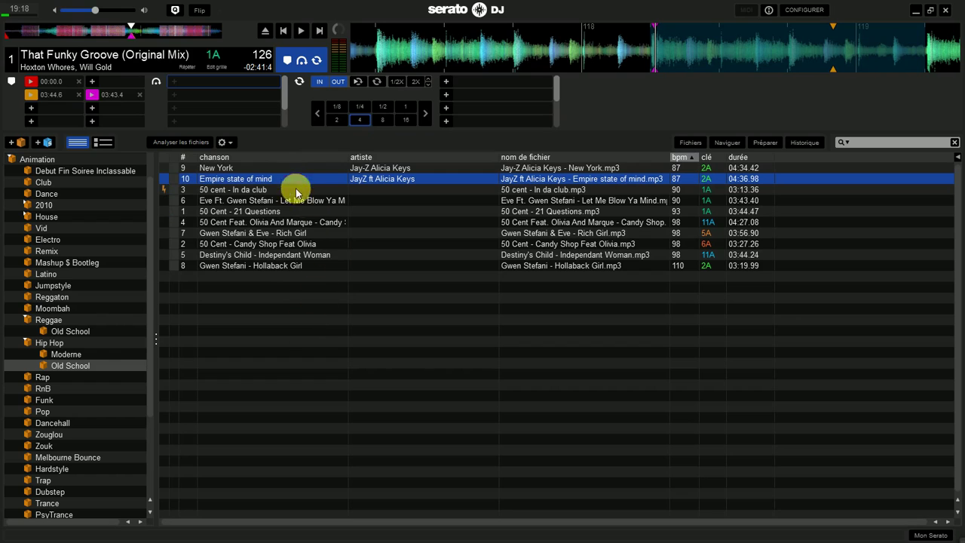
# Step: Analyse the tracks New York and Empire state of mind together, and analyse the whole Hip Hop Old School crate
pyautogui.click(189, 144)
pyautogui.keyDown('shift'); pyautogui.click(284, 169); pyautogui.keyUp('shift')
pyautogui.click(297, 177)
pyautogui.moveTo(333, 145); pyautogui.dragTo(173, 140)
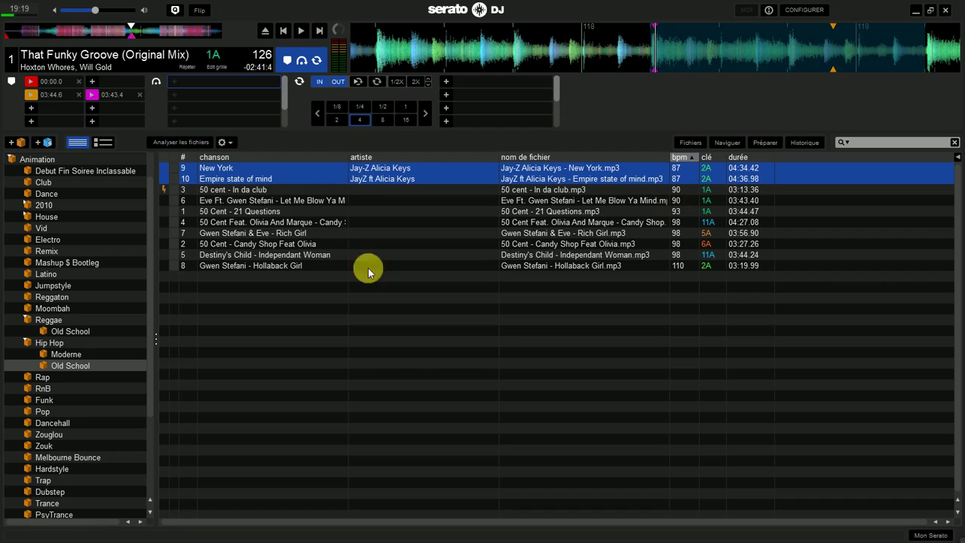
pyautogui.click(260, 233)
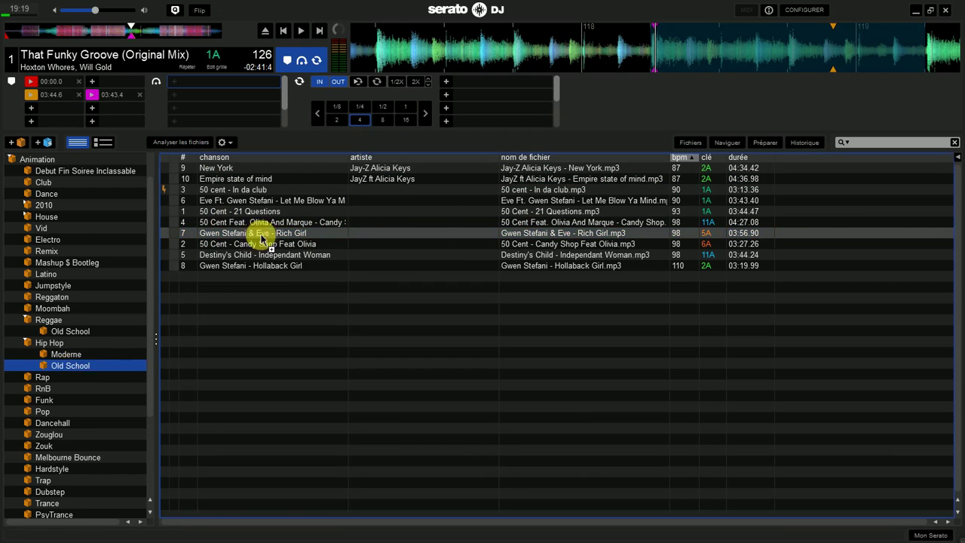
pyautogui.click(181, 142)
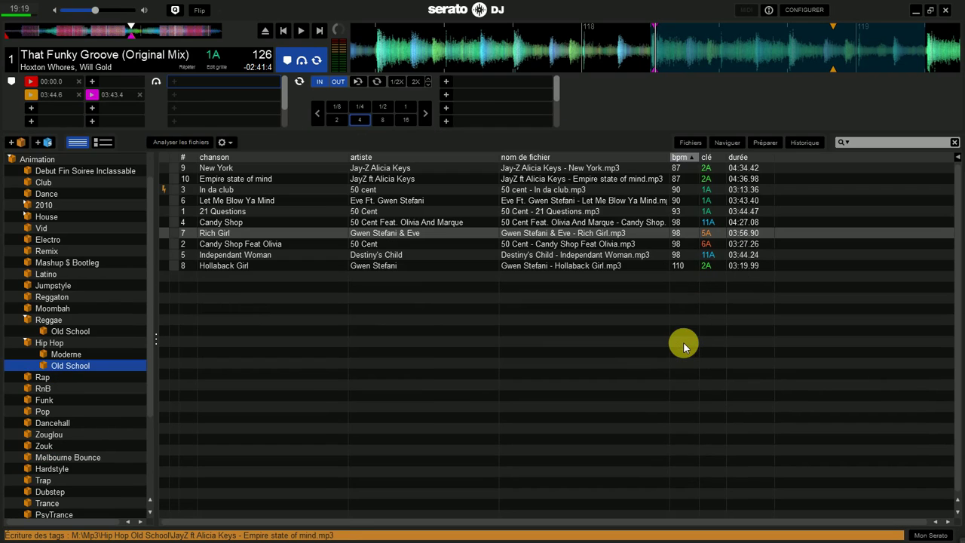
# Step: Start a new smart crate, add a rule and examine the track fields the rule can filter on
pyautogui.click(38, 144)
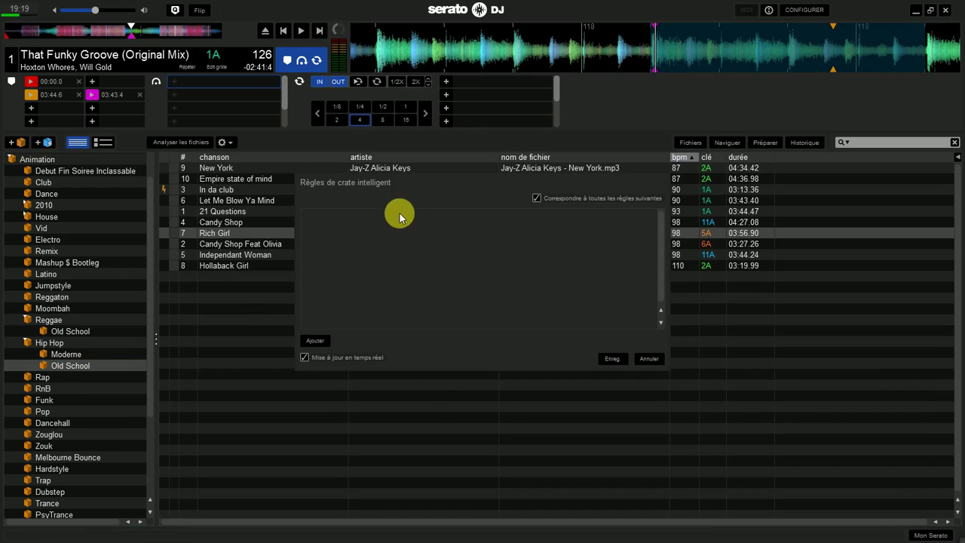
pyautogui.click(314, 340)
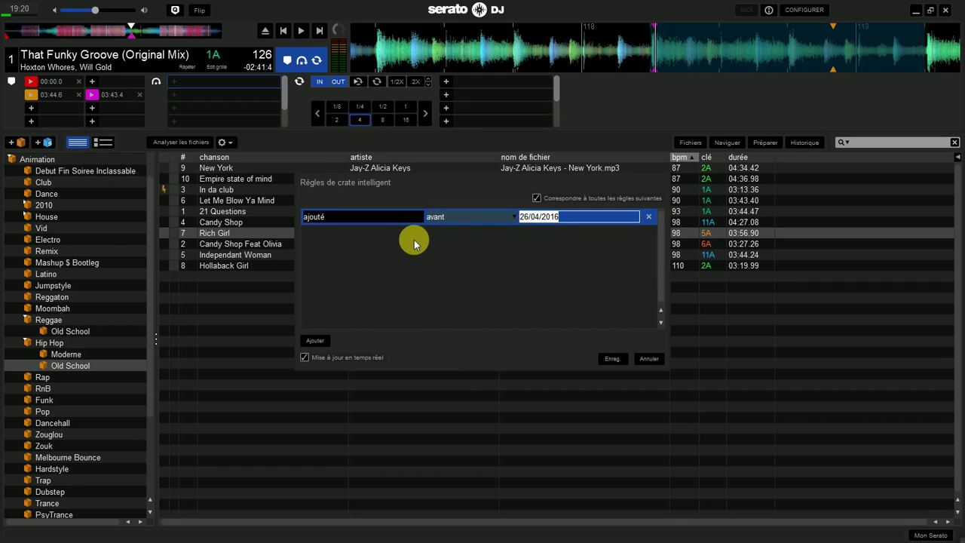
pyautogui.click(393, 220)
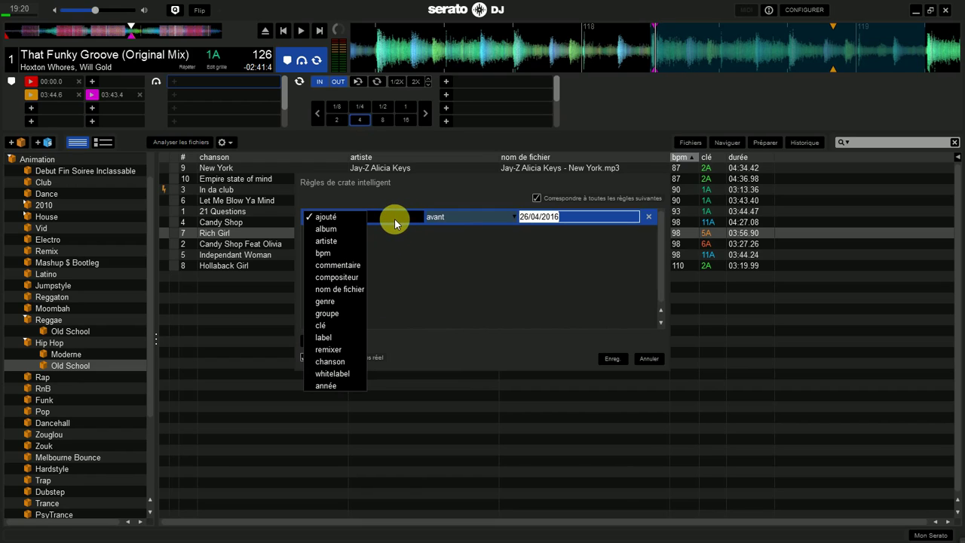
pyautogui.click(395, 218)
pyautogui.click(394, 218)
pyautogui.click(396, 224)
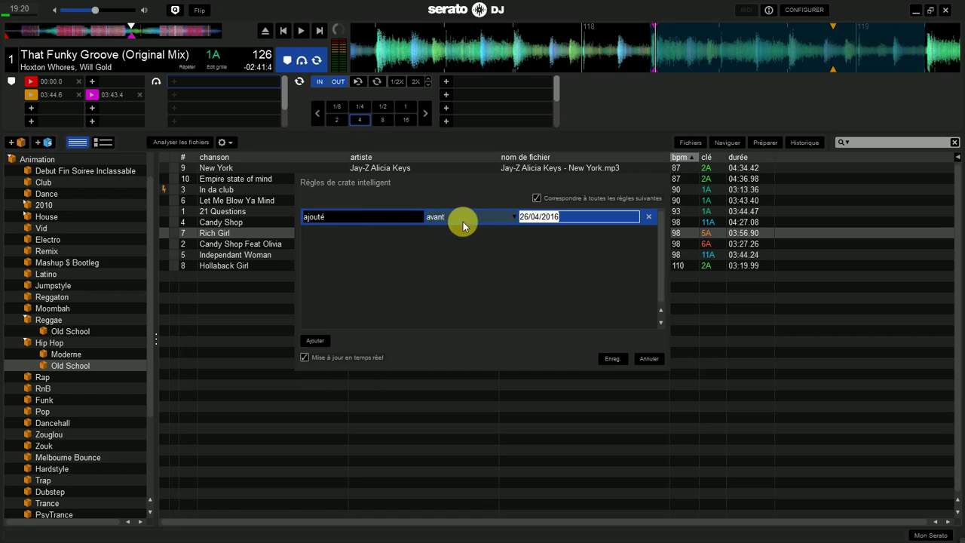
pyautogui.click(344, 238)
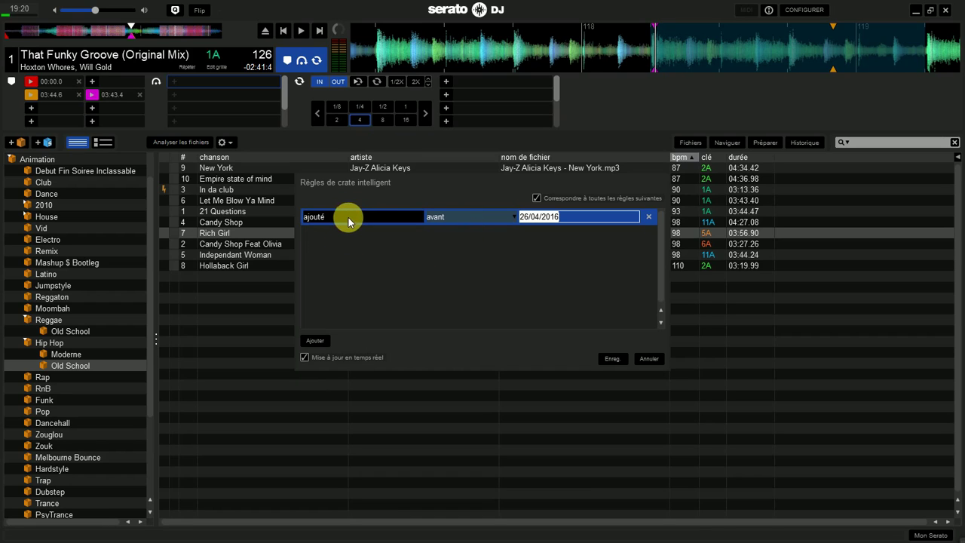
# Step: Try a smart crate rule on the artiste field, examine its matching conditions, and cancel the smart crate
pyautogui.click(347, 218)
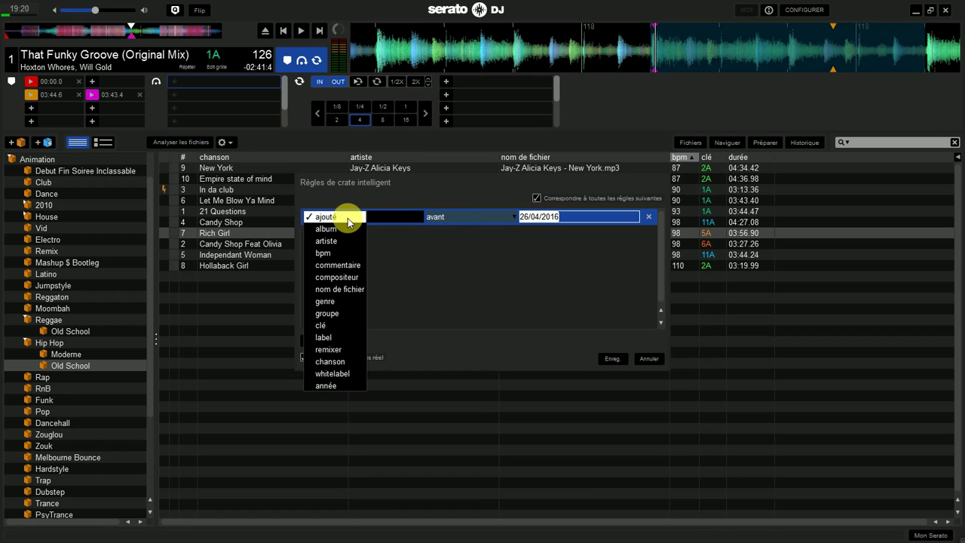
pyautogui.click(347, 242)
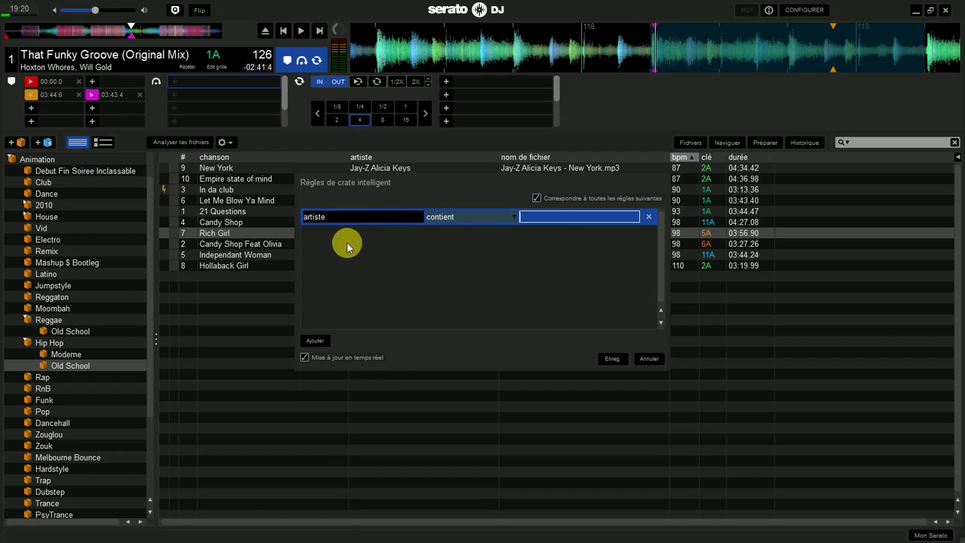
pyautogui.click(455, 223)
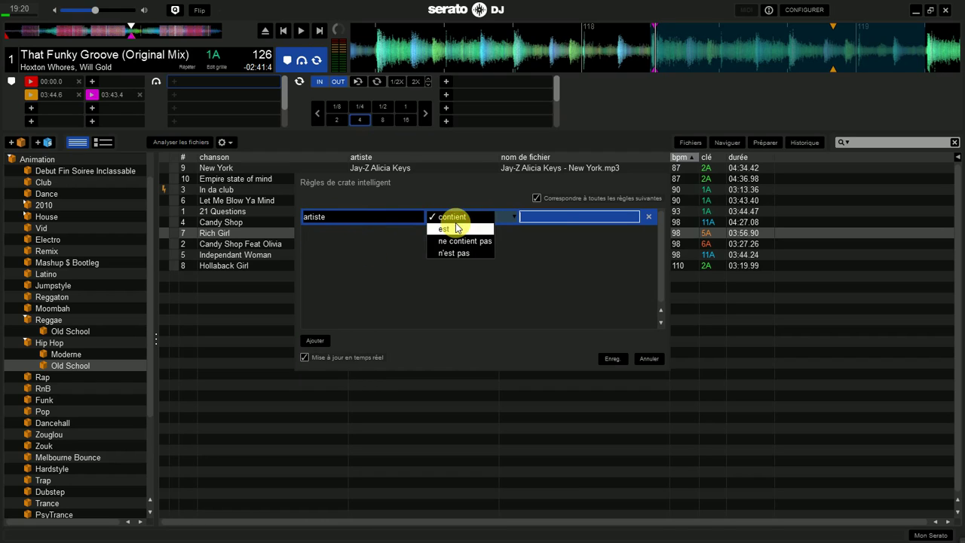
pyautogui.click(406, 259)
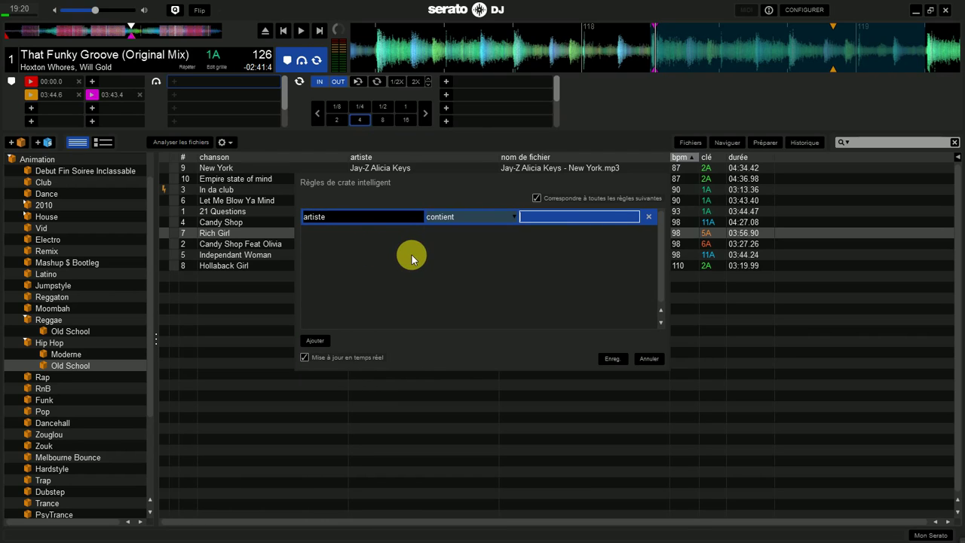
pyautogui.click(648, 359)
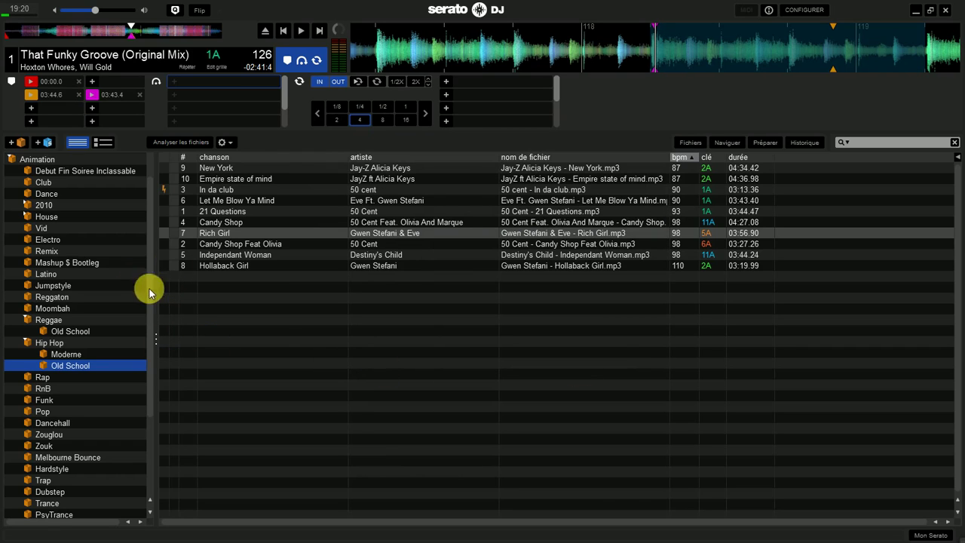
# Step: Read the status message of the flagged track In da club in the Hip Hop Old School crate
pyautogui.moveTo(165, 194)
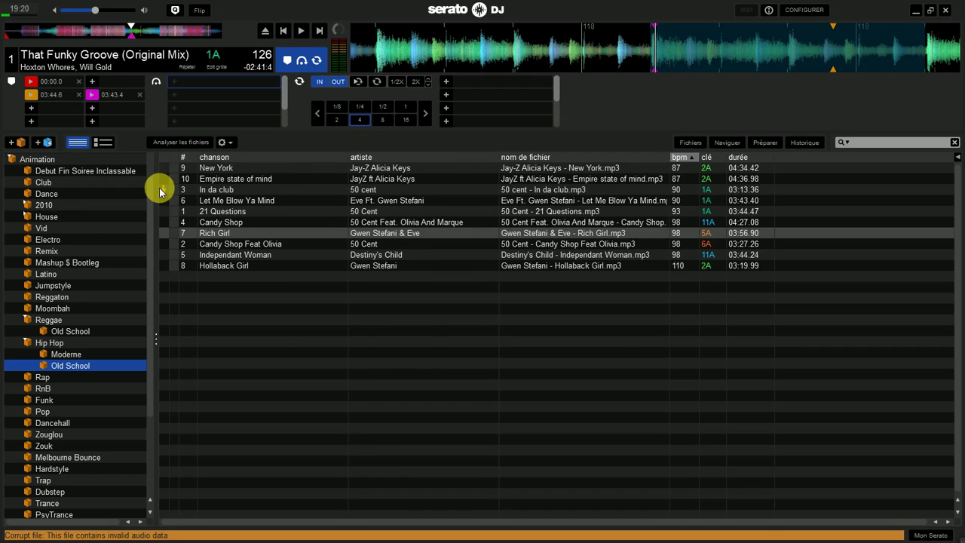
pyautogui.click(215, 194)
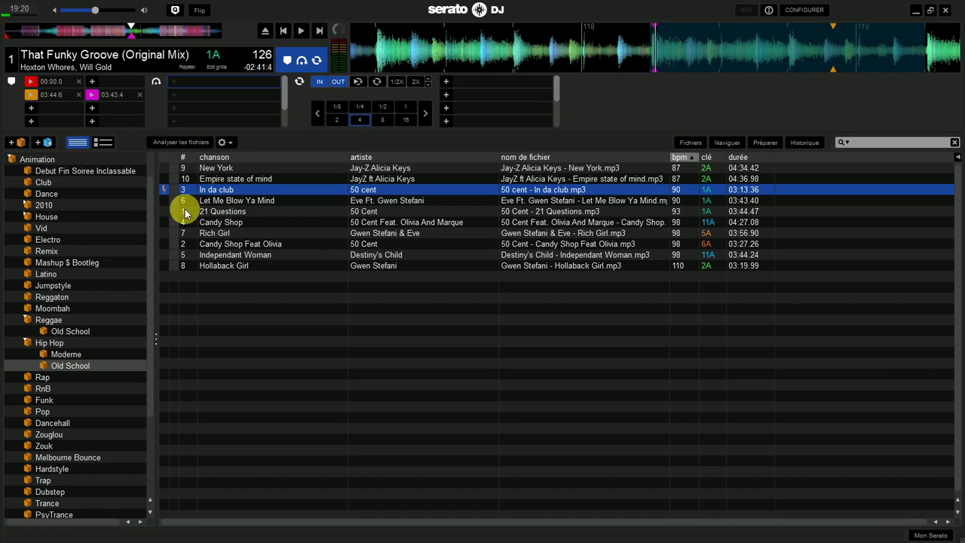
pyautogui.moveTo(161, 192)
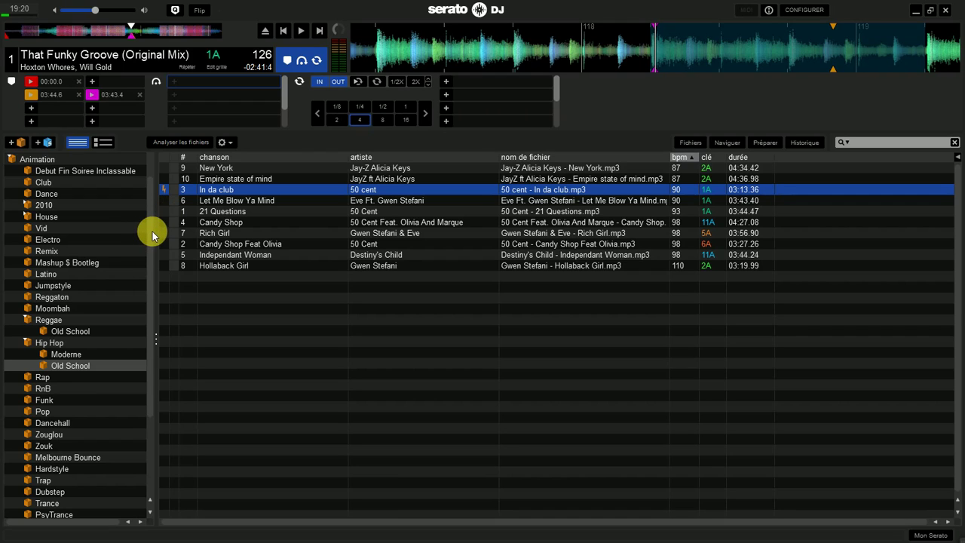
# Step: List all sounds and sort them by status icon with flagged tracks first, down to the locked track Dirty Vibe
pyautogui.scroll(2, 153, 236)
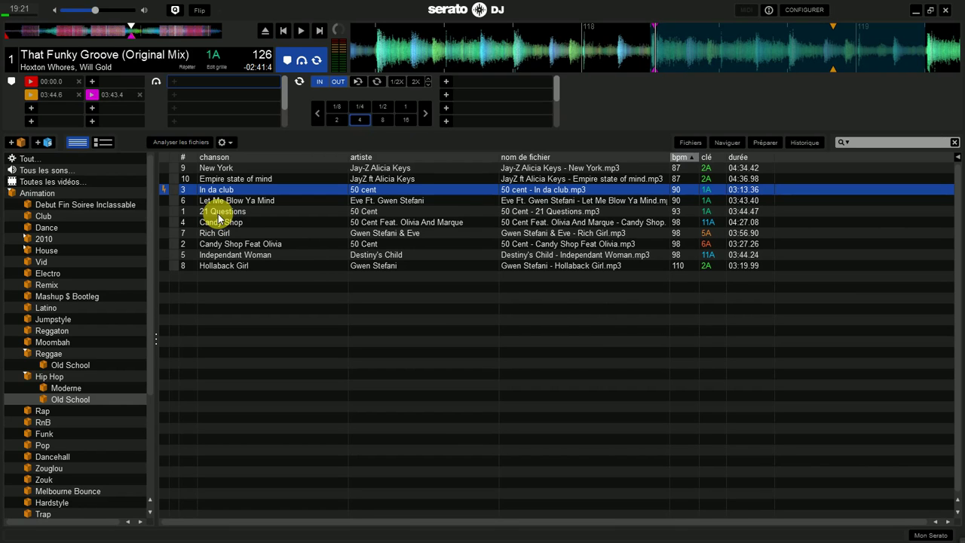
pyautogui.click(47, 171)
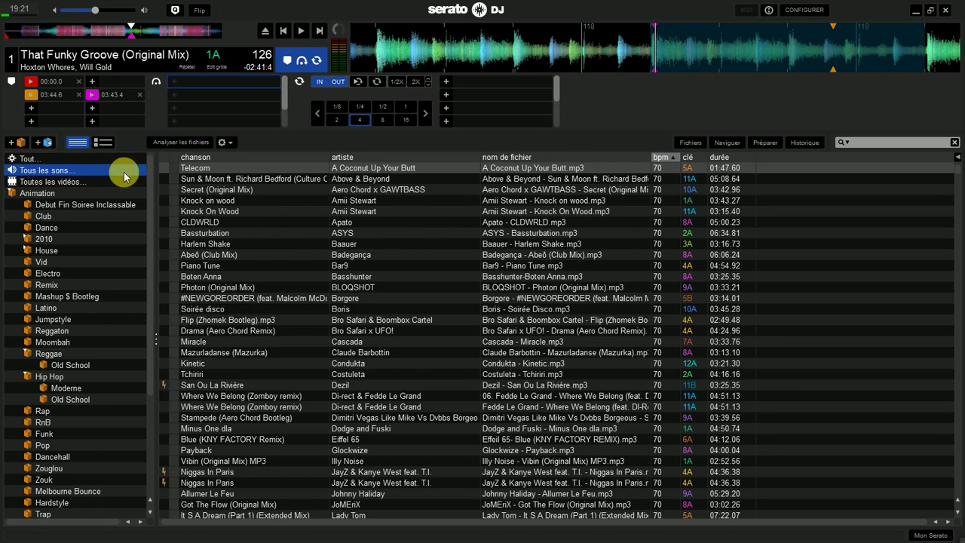
pyautogui.click(163, 158)
pyautogui.click(164, 158)
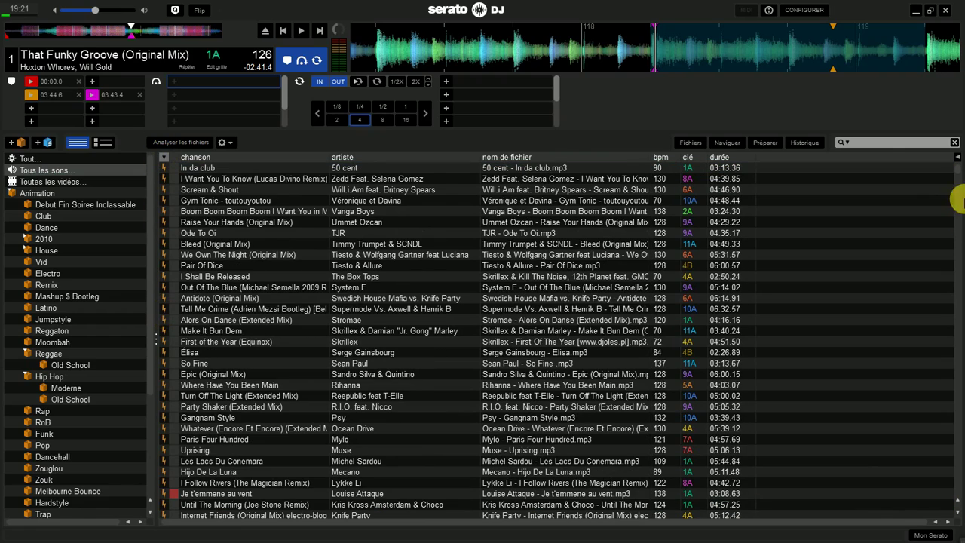
pyautogui.click(959, 173)
pyautogui.moveTo(960, 174); pyautogui.dragTo(963, 174)
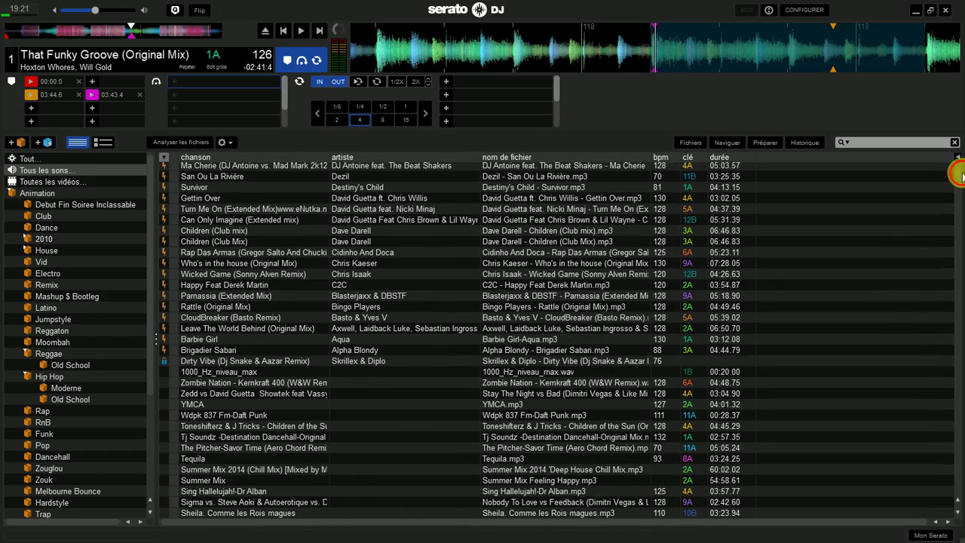
pyautogui.click(164, 361)
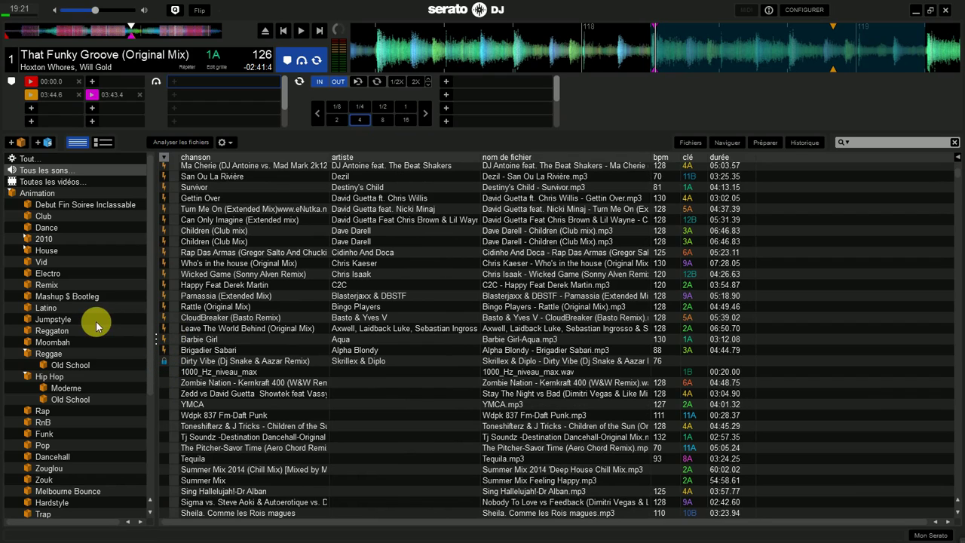
# Step: Try colour labels on the track CloudBreaker (Basto Remix), and remove its colour again
pyautogui.rightClick(178, 317)
pyautogui.click(181, 341)
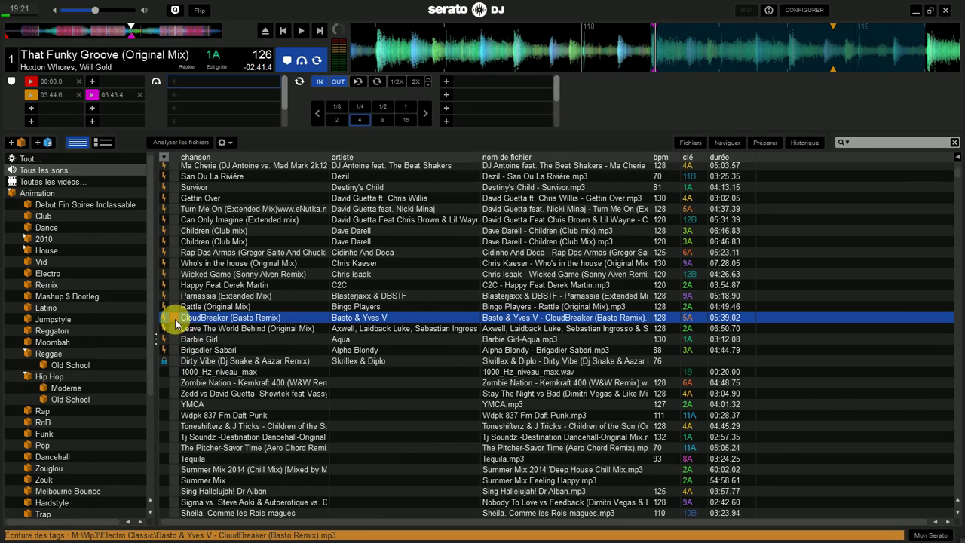
pyautogui.rightClick(174, 318)
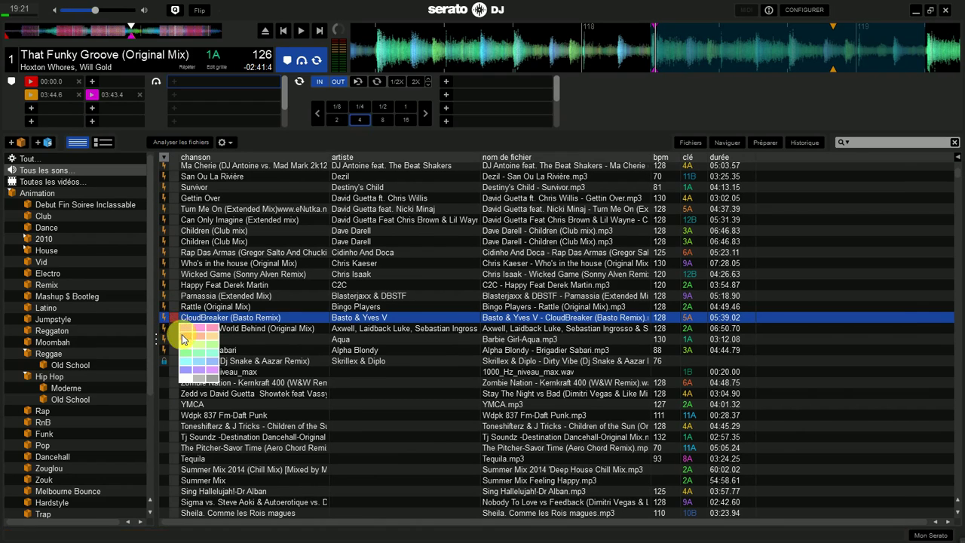
pyautogui.click(183, 341)
pyautogui.rightClick(174, 318)
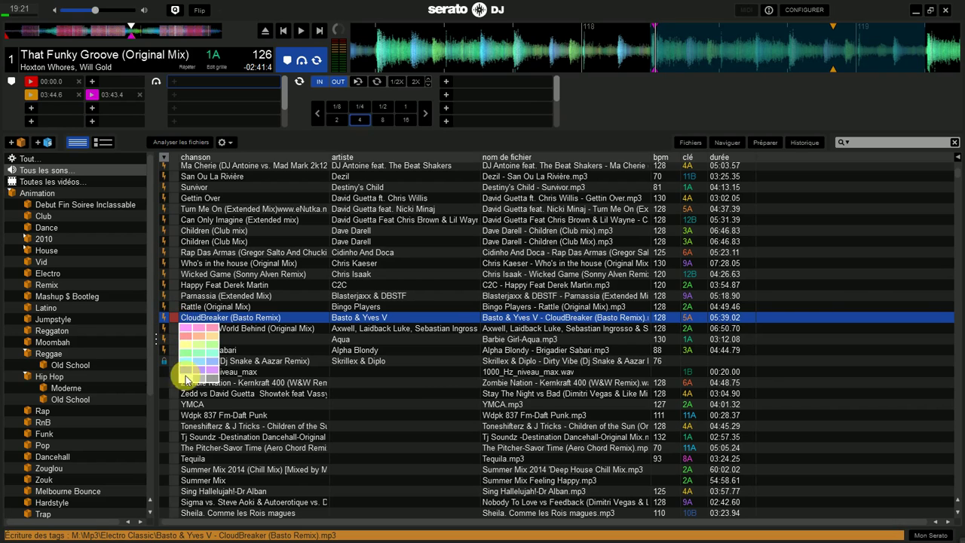
pyautogui.click(215, 379)
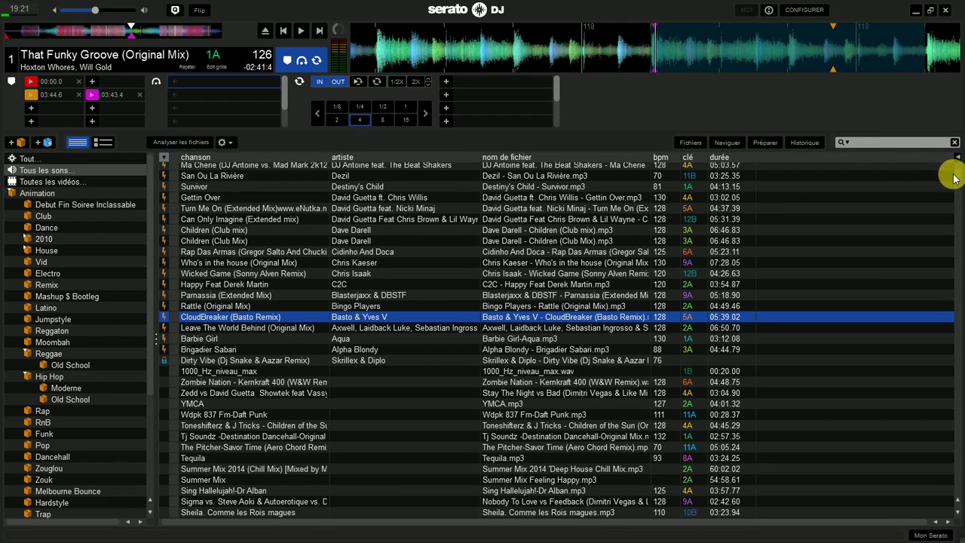
# Step: Examine the library setting for including subcrate tracks, and compare the Reggae crate with its Old School subcrate
pyautogui.click(799, 10)
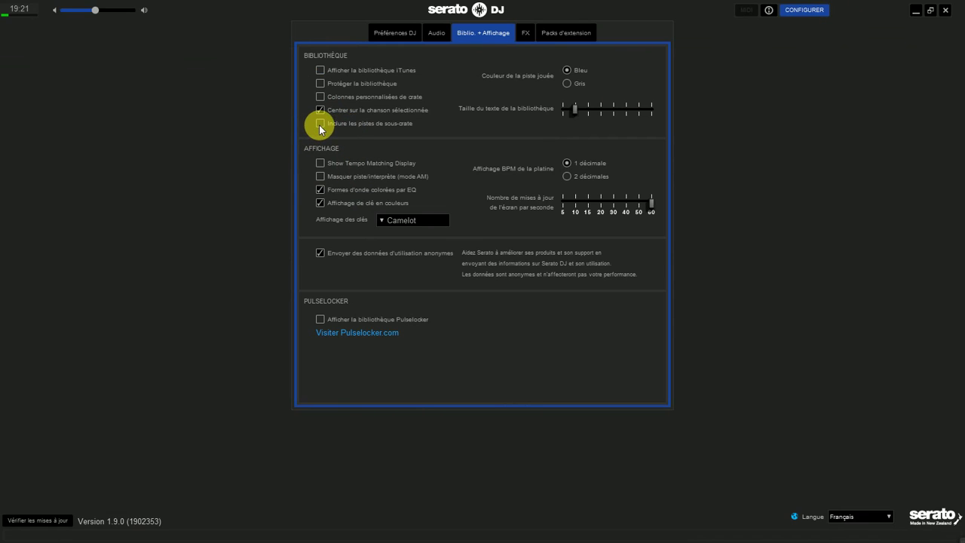
pyautogui.click(828, 12)
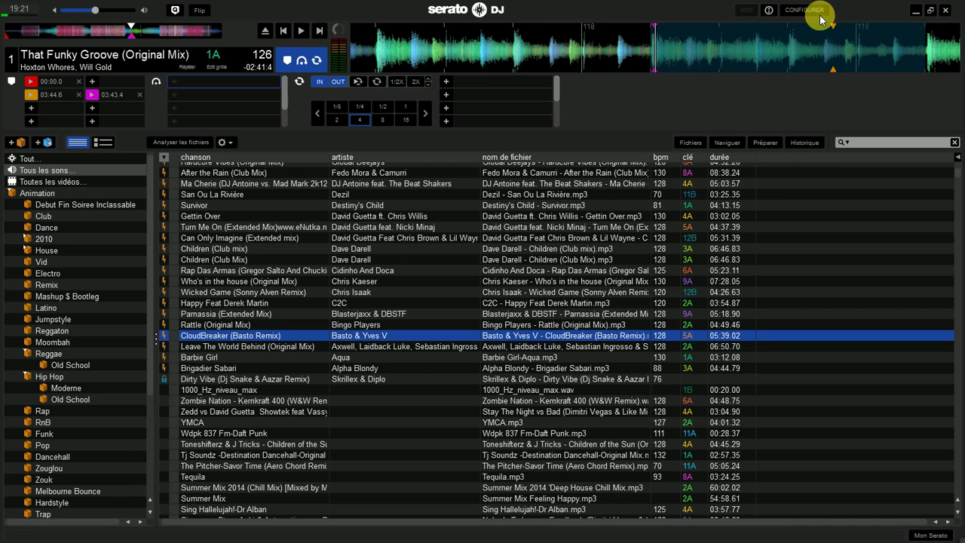
pyautogui.click(49, 353)
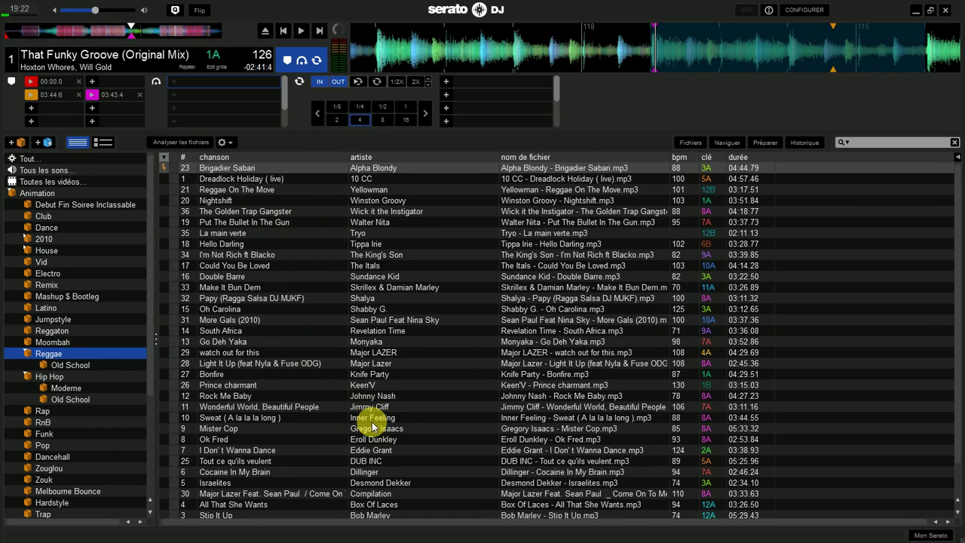
pyautogui.click(54, 367)
pyautogui.click(50, 355)
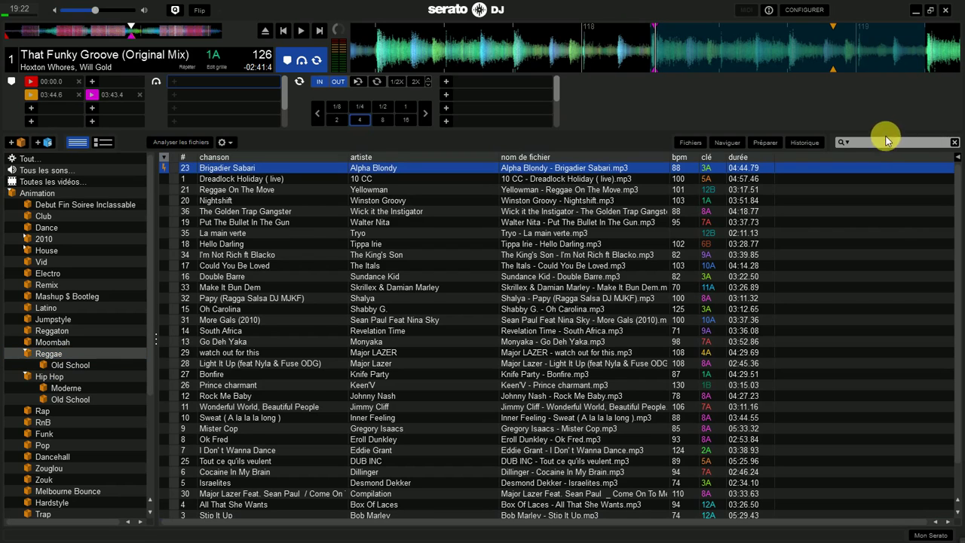
# Step: Filter the Reggae crate by "f", and search all sounds for "in da club", clearing each search
pyautogui.write('f')
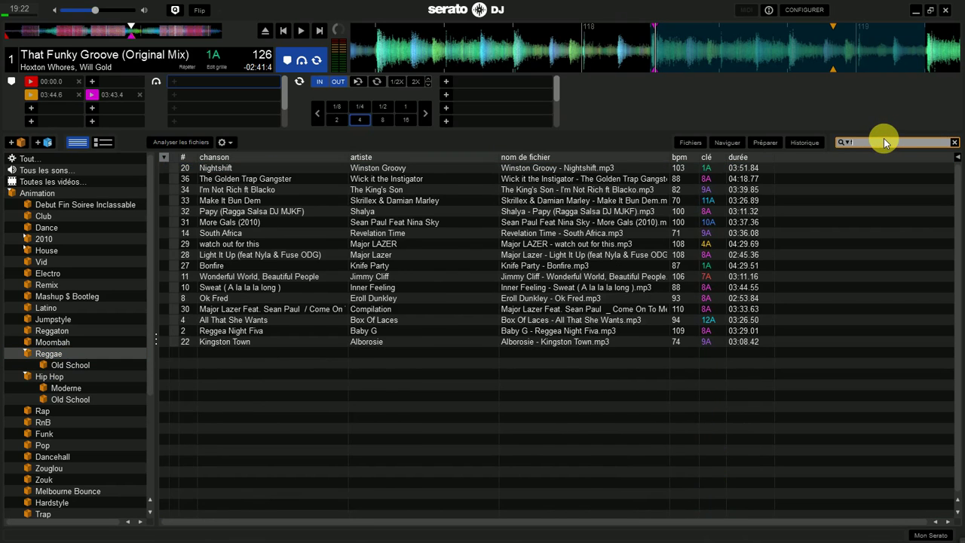
pyautogui.press('BackSpace')
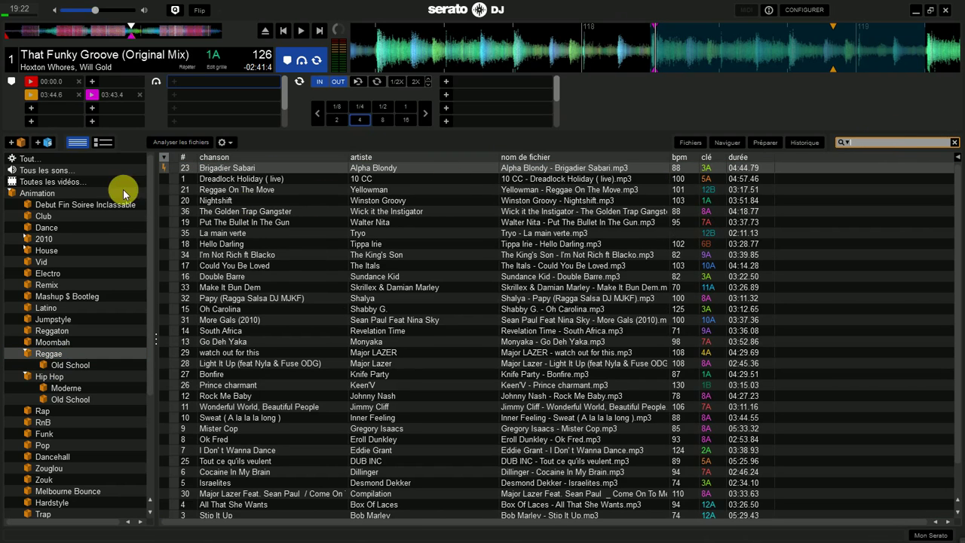
pyautogui.click(38, 196)
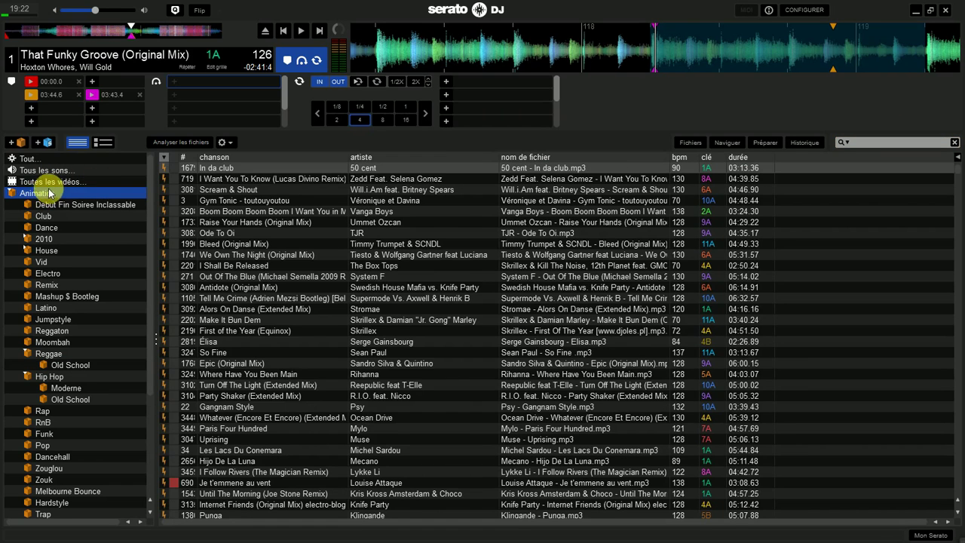
pyautogui.click(44, 182)
pyautogui.click(45, 171)
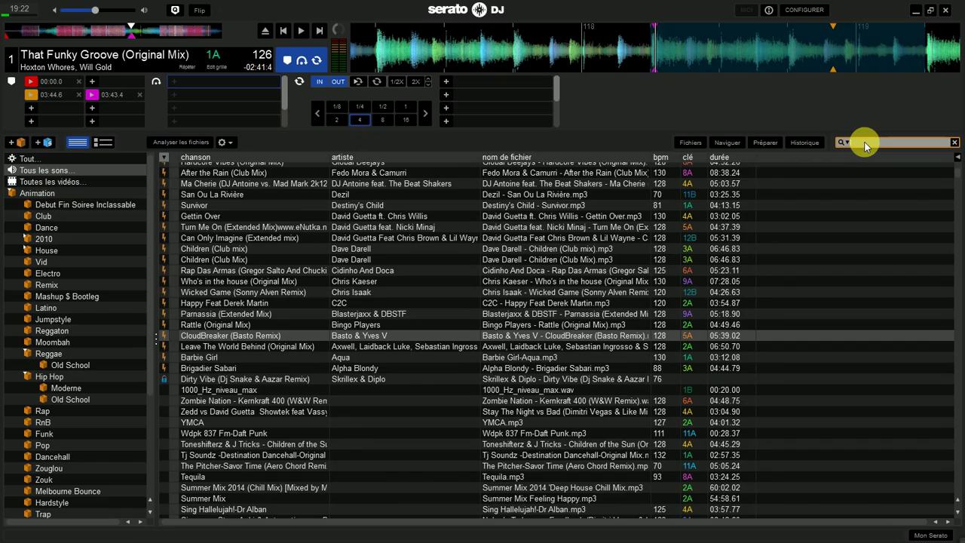
pyautogui.write('in da')
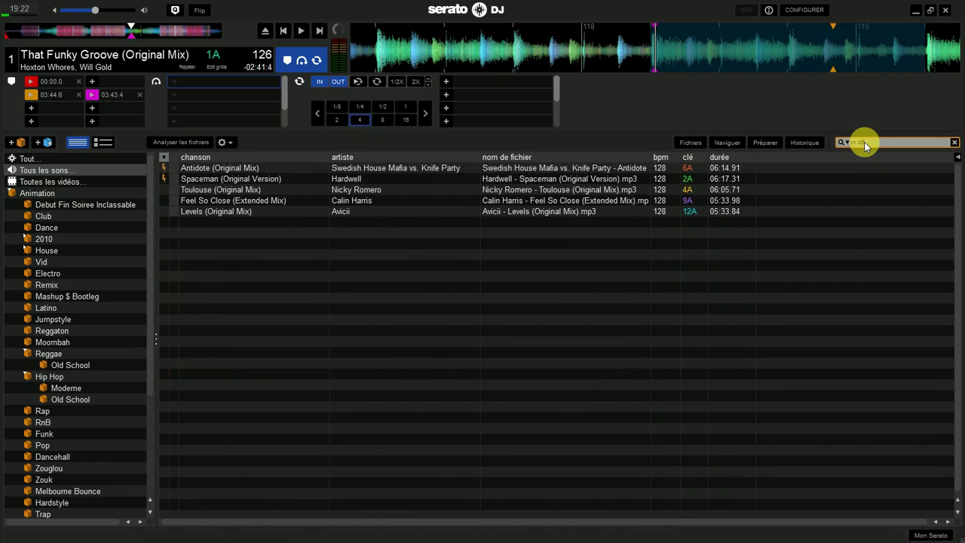
pyautogui.write(' club')
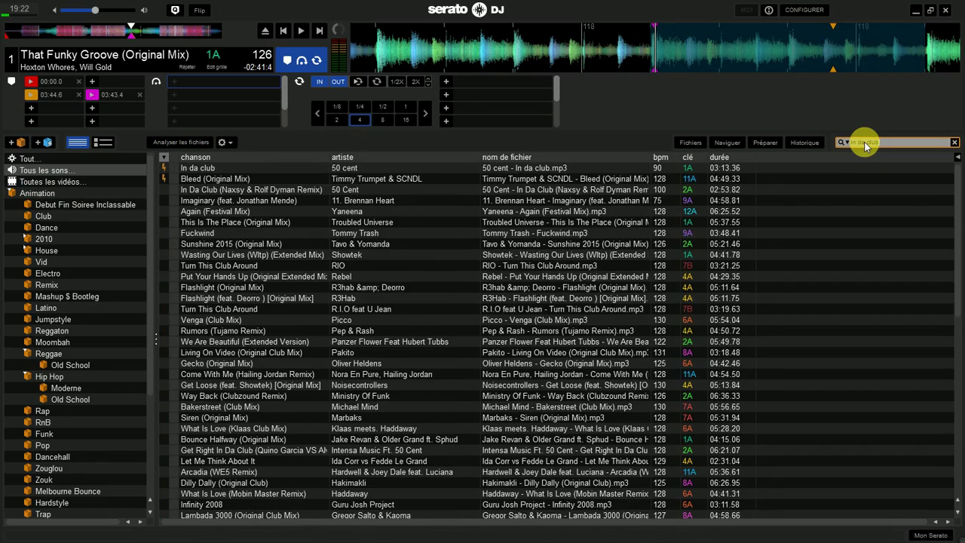
pyautogui.press('Escape')
# Step: Switch the library list to the album art view, browse the covers, and compare it with the plain list view
pyautogui.click(103, 143)
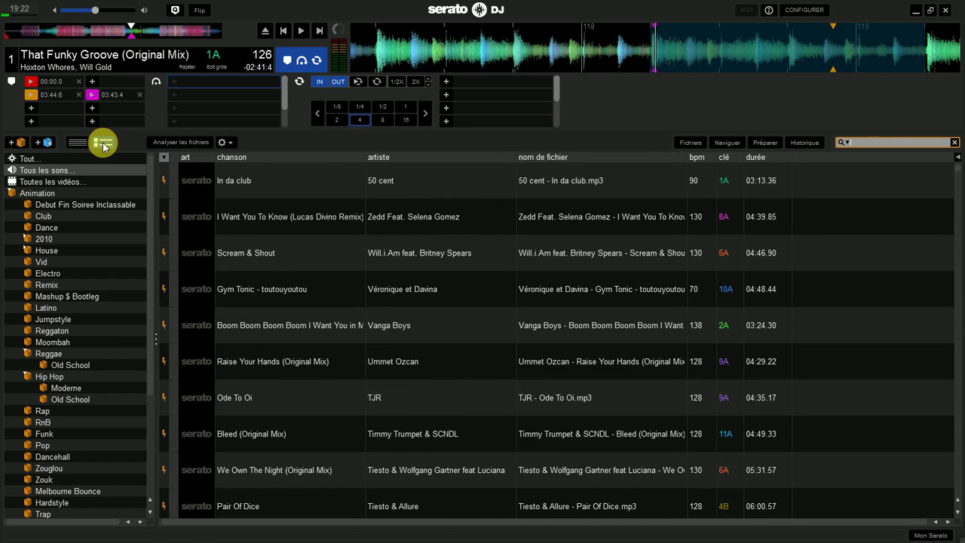
pyautogui.scroll(-5, 226, 231)
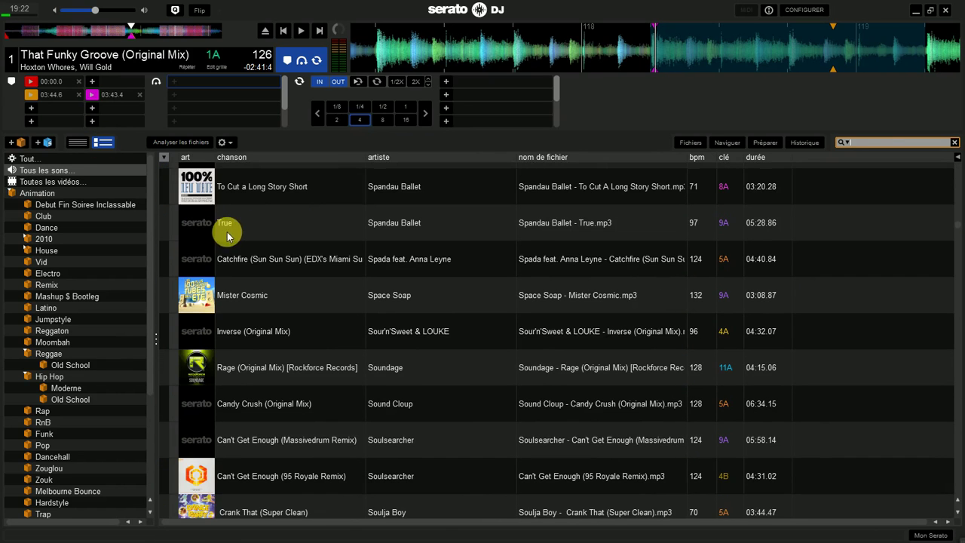
pyautogui.click(78, 143)
pyautogui.click(105, 145)
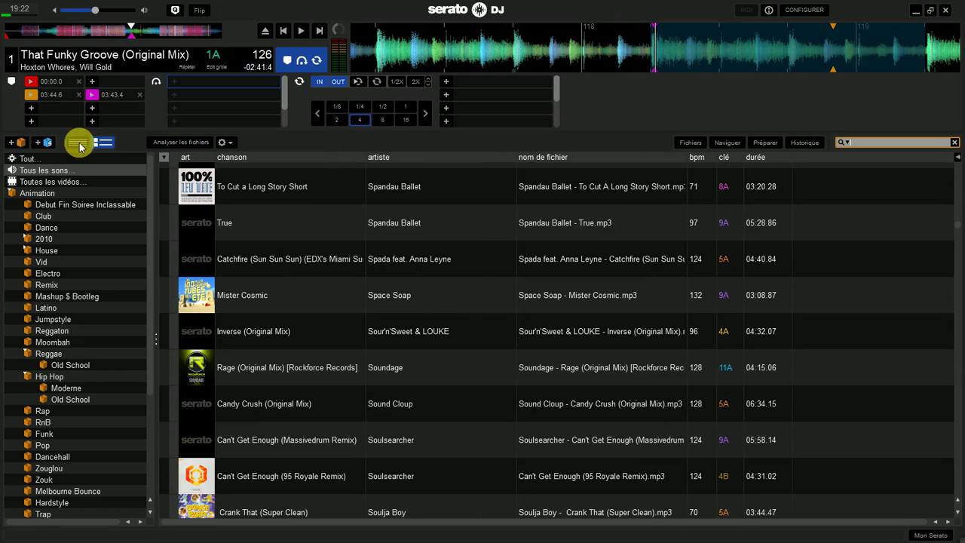
# Step: Return the library to the plain list view and show the file browser
pyautogui.click(77, 143)
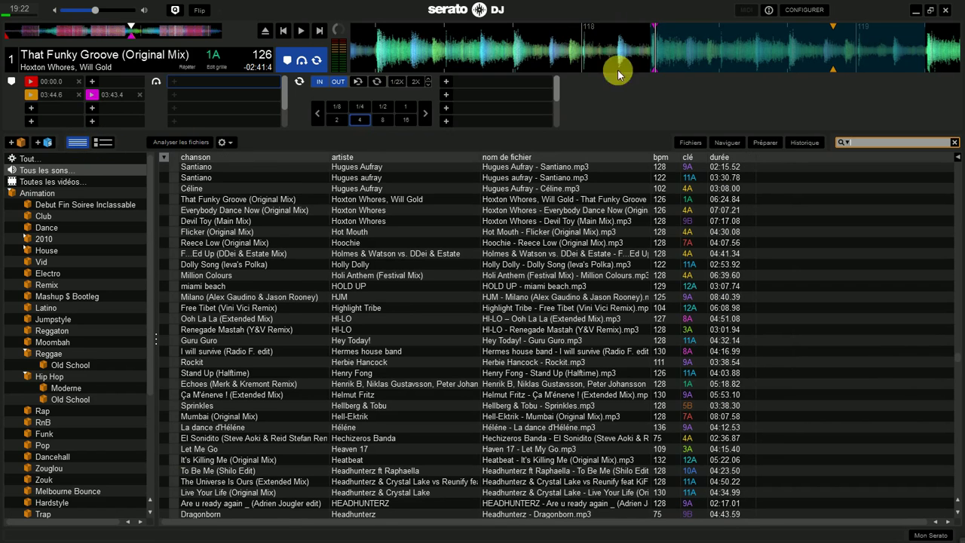
pyautogui.click(695, 143)
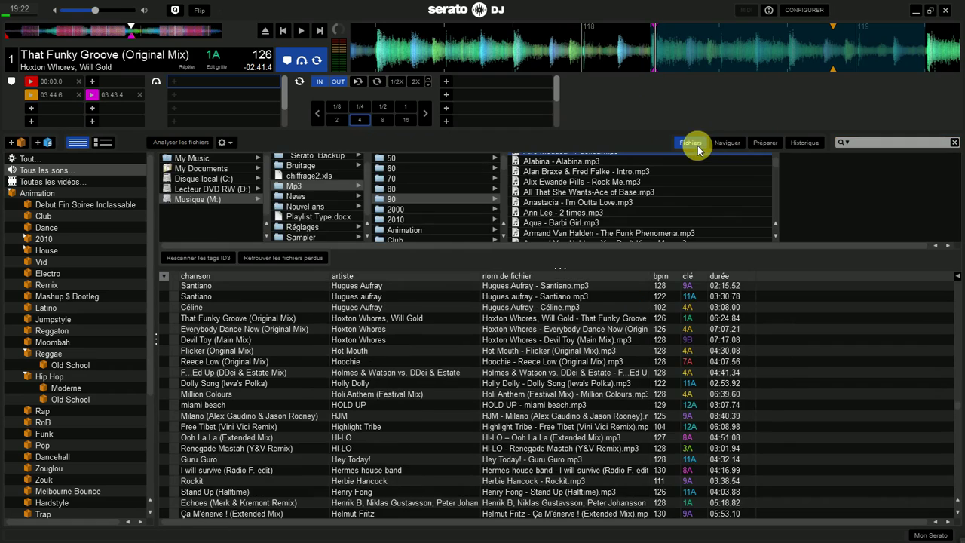
# Step: Show the genre, BPM, artist and album browser for the Rap crate and the Hip Hop crate's Moderne subcrate
pyautogui.click(730, 143)
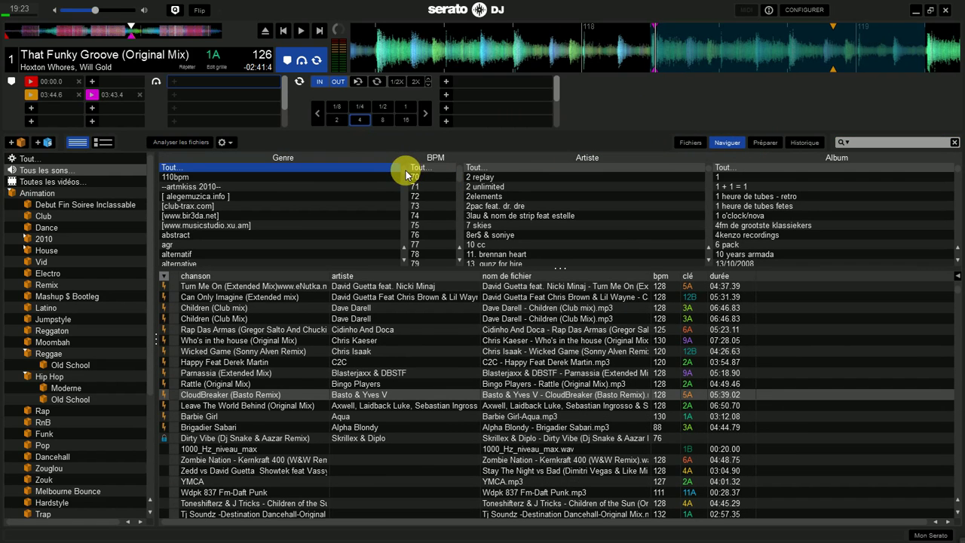
pyautogui.click(59, 411)
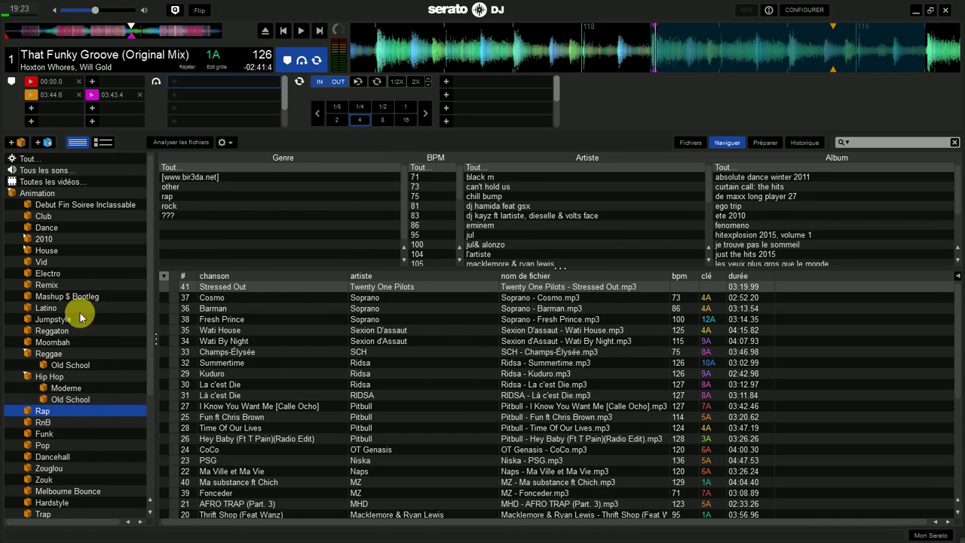
pyautogui.click(59, 388)
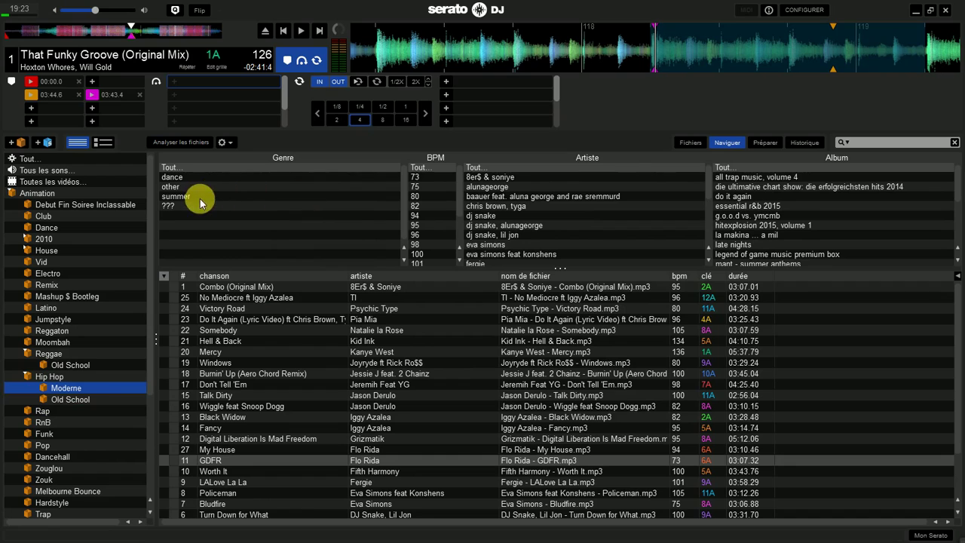
# Step: Filter the Moderne subcrate by several BPM values, including 100, 94 and 82, and close the tag browser
pyautogui.click(428, 261)
pyautogui.click(432, 252)
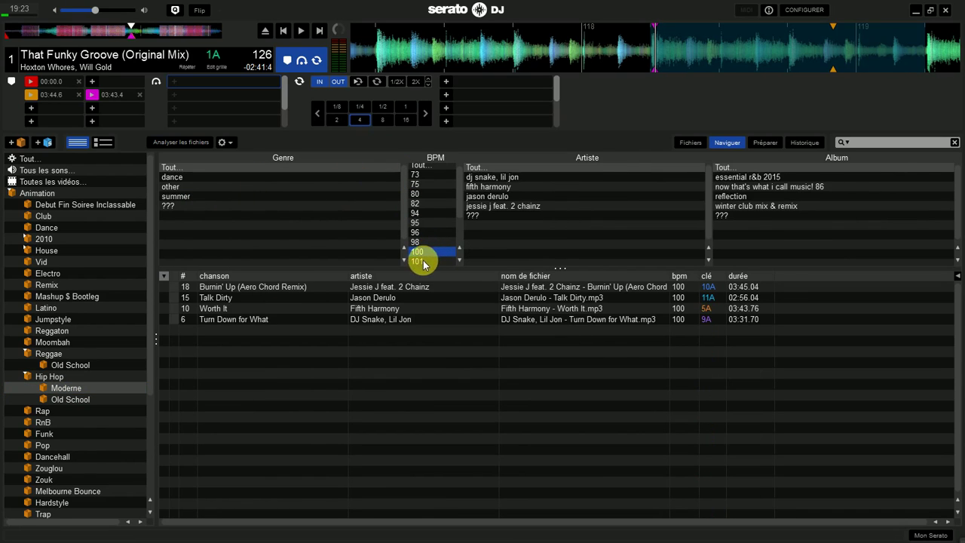
pyautogui.click(426, 258)
pyautogui.click(429, 252)
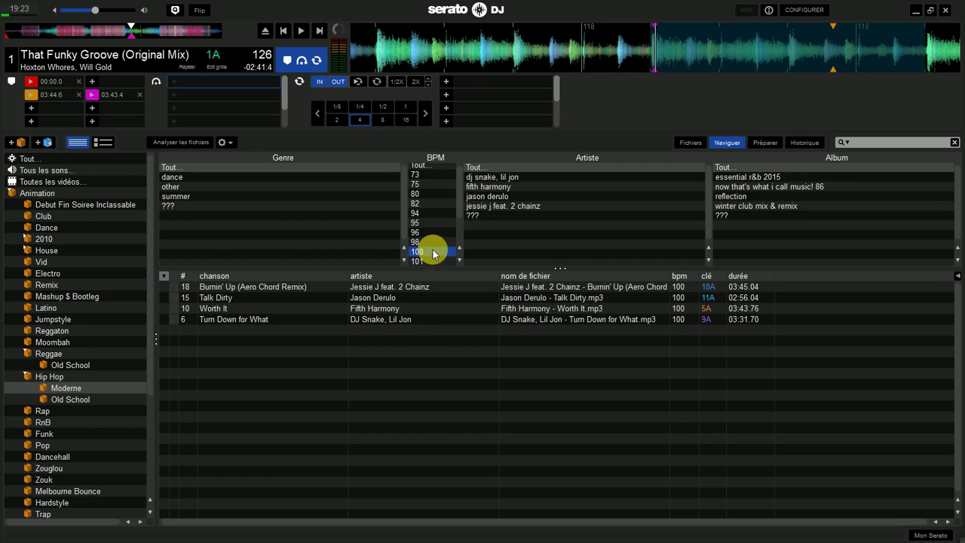
pyautogui.click(425, 243)
pyautogui.click(424, 234)
pyautogui.click(415, 213)
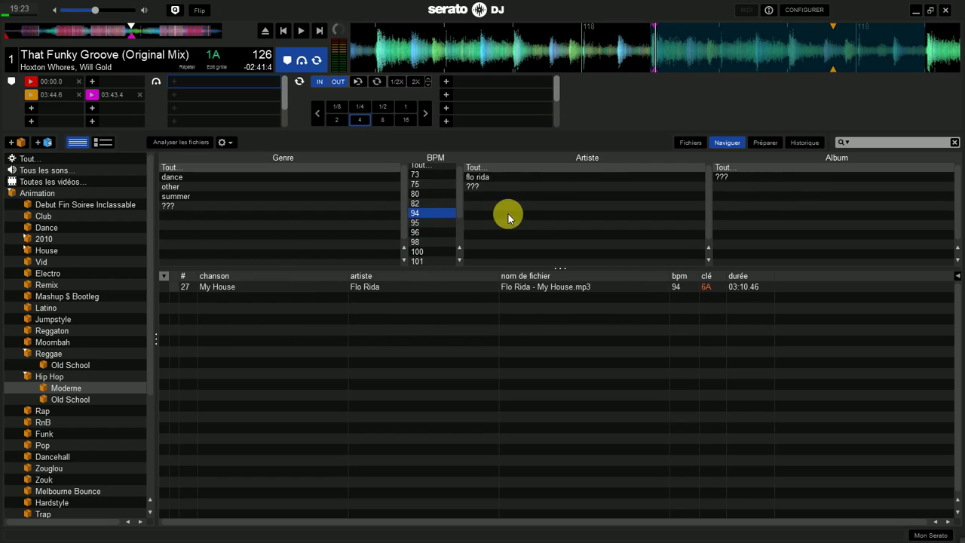
pyautogui.click(450, 204)
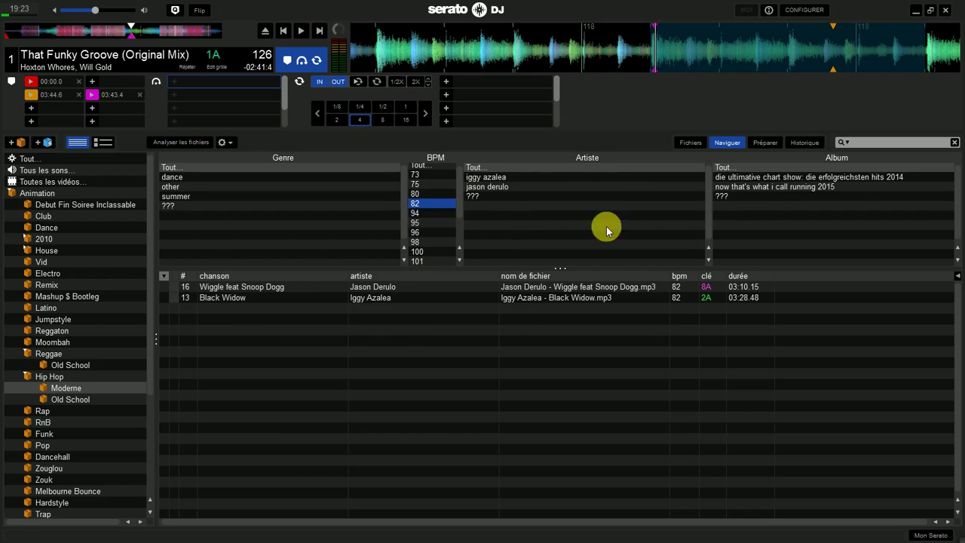
pyautogui.click(740, 147)
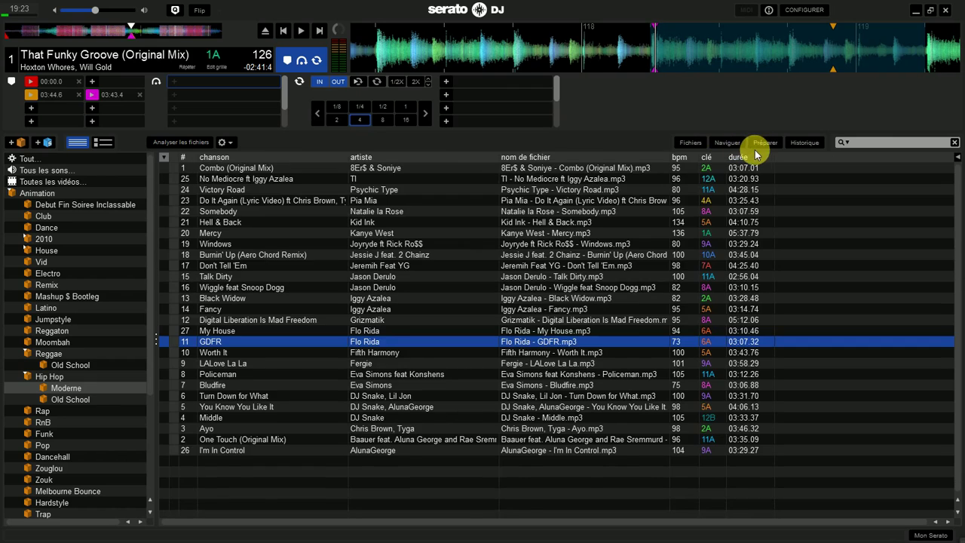
# Step: Add Somebody, Victory Road and Black Widow from the Moderne subcrate to the Prepare list, and hide that list
pyautogui.click(761, 144)
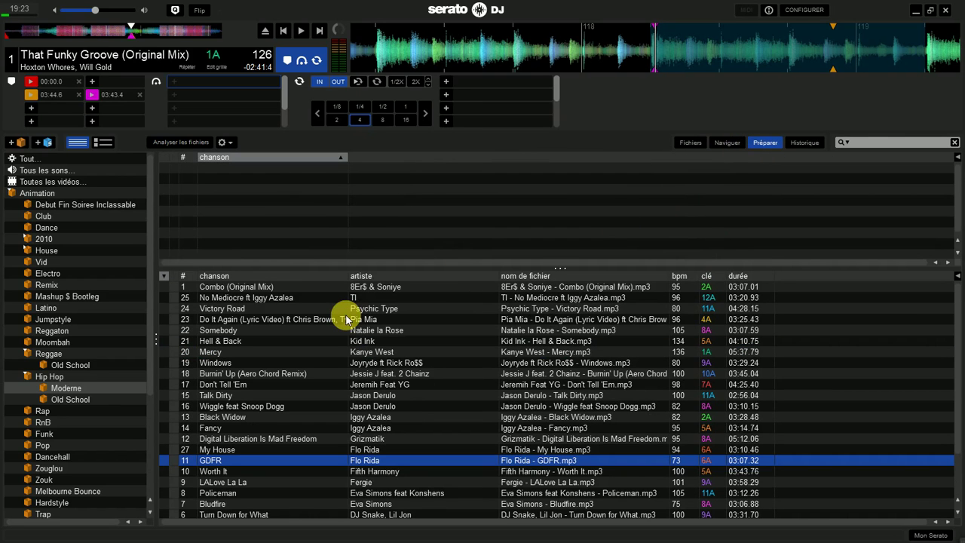
pyautogui.click(403, 320)
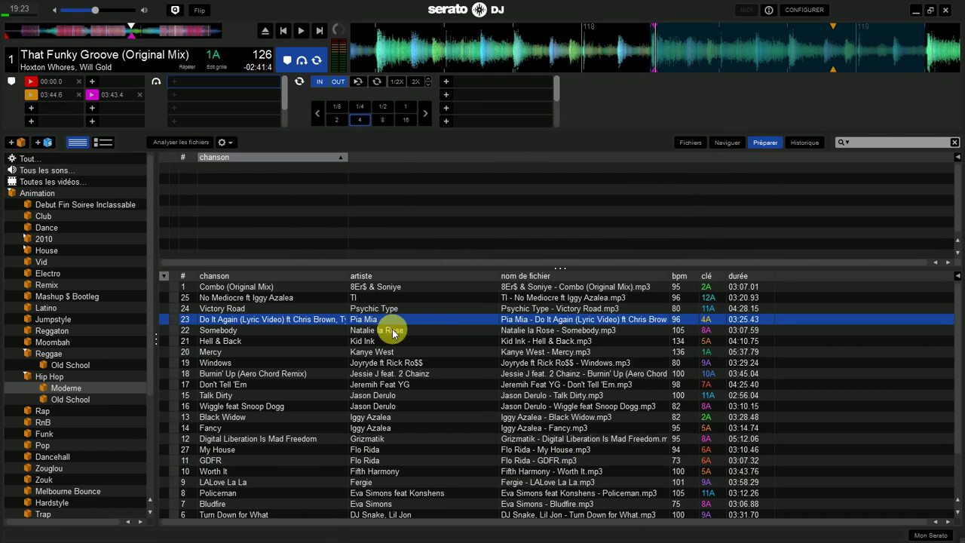
pyautogui.moveTo(377, 330); pyautogui.dragTo(340, 193)
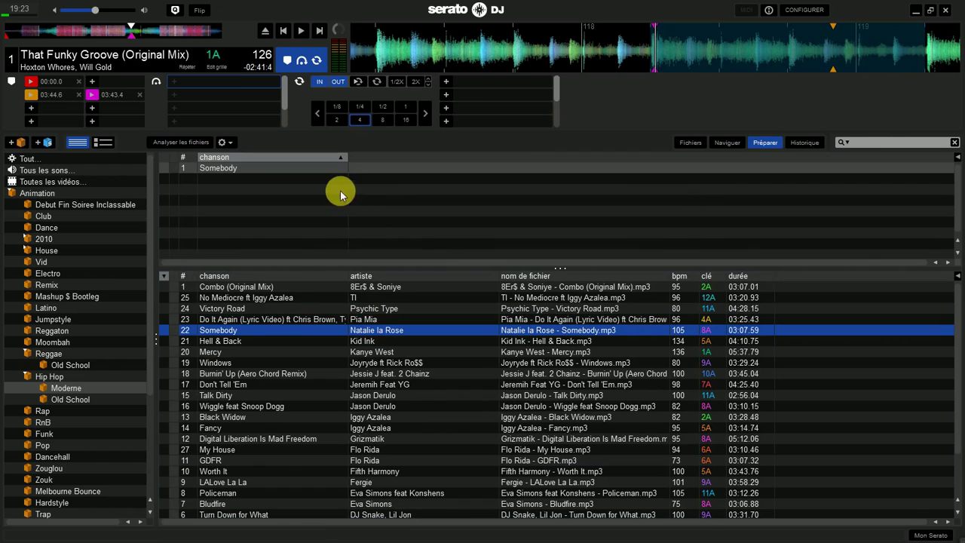
pyautogui.click(340, 304)
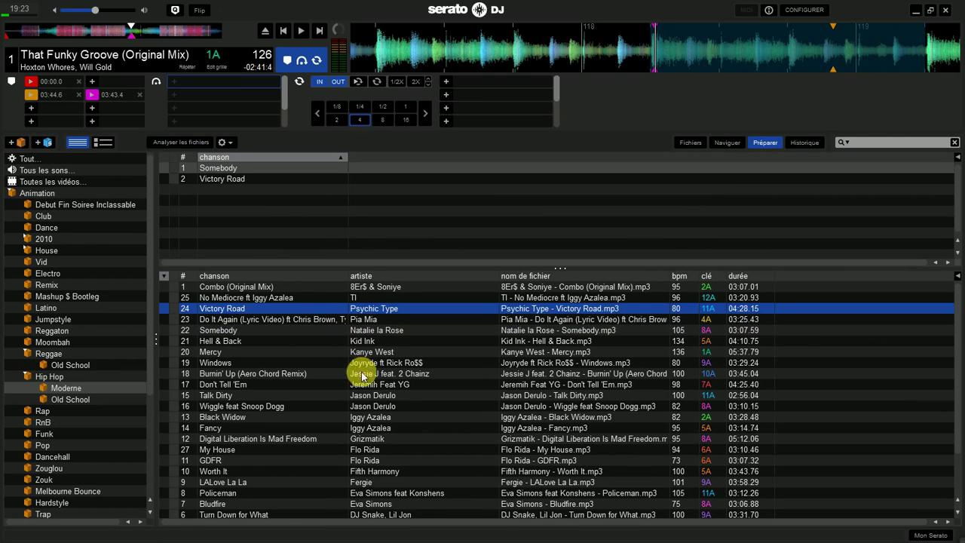
pyautogui.moveTo(351, 415); pyautogui.dragTo(338, 238)
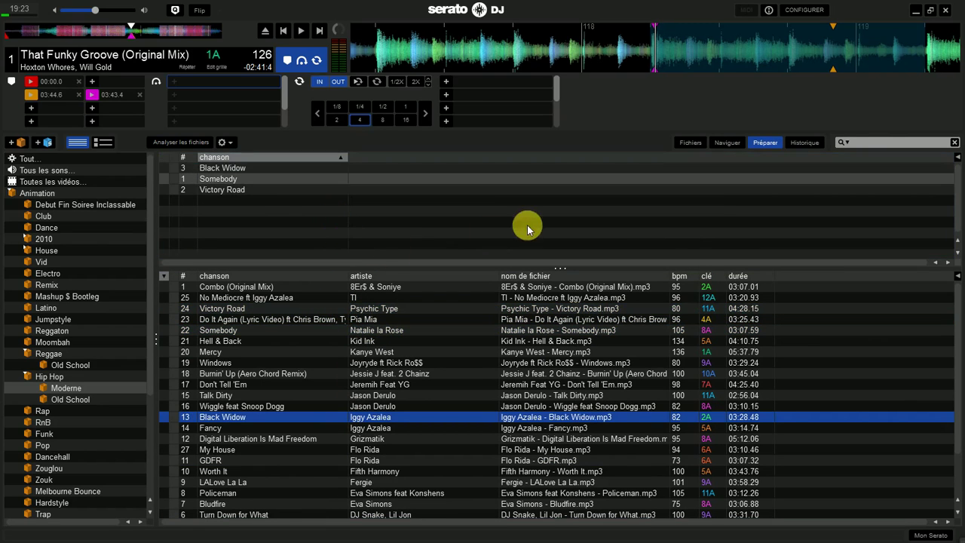
pyautogui.click(772, 144)
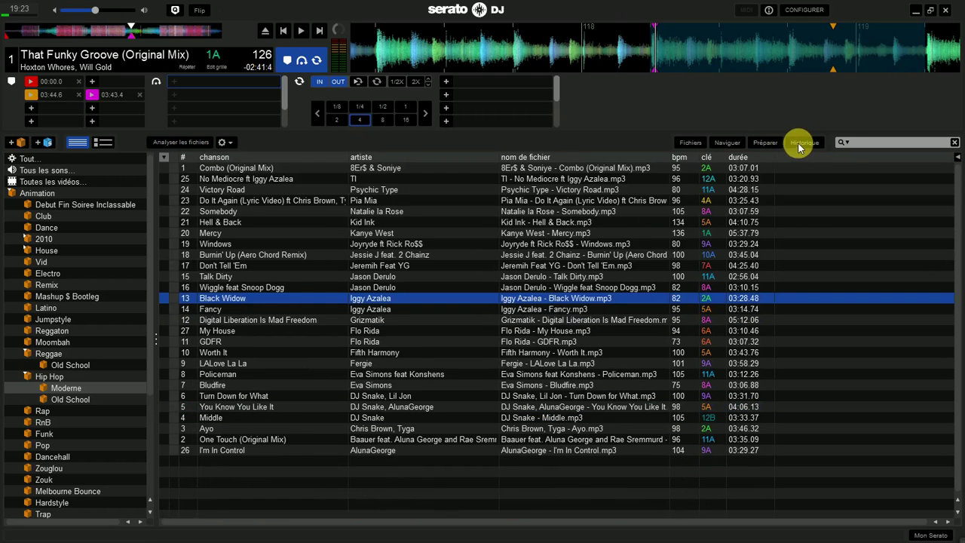
# Step: Show the play history with the Vid crate, and clear the played-track marking
pyautogui.click(801, 142)
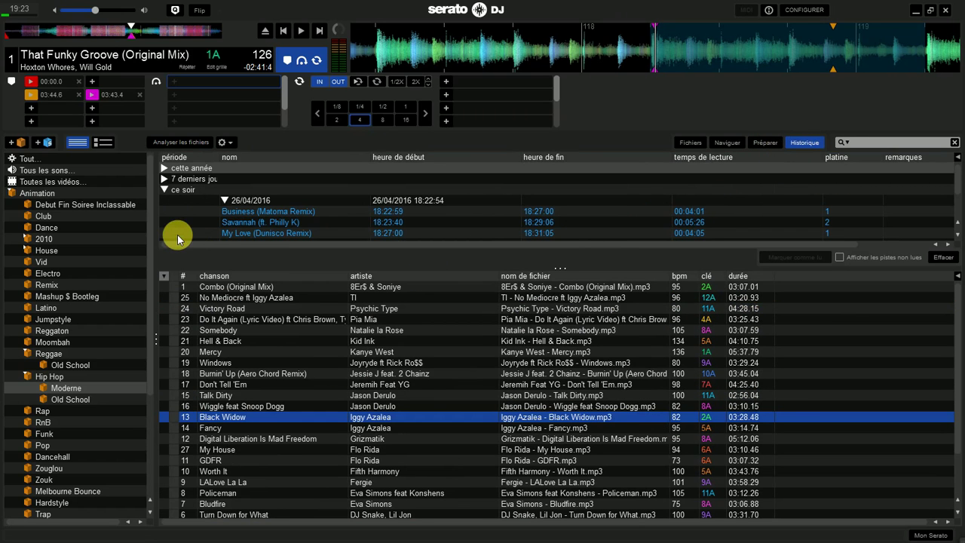
pyautogui.moveTo(957, 187)
pyautogui.mouseDown()
pyautogui.moveTo(955, 240)
pyautogui.moveTo(963, 175)
pyautogui.mouseUp()
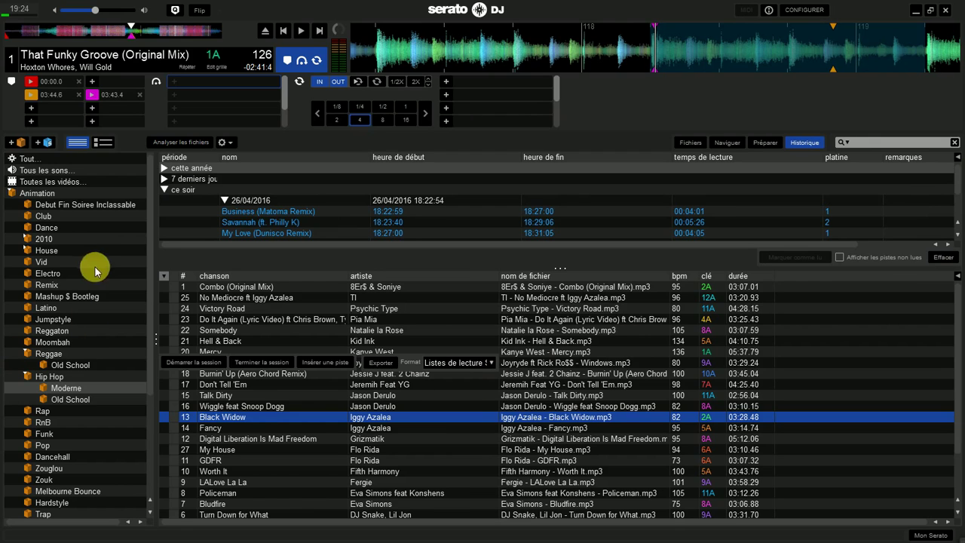
pyautogui.click(49, 263)
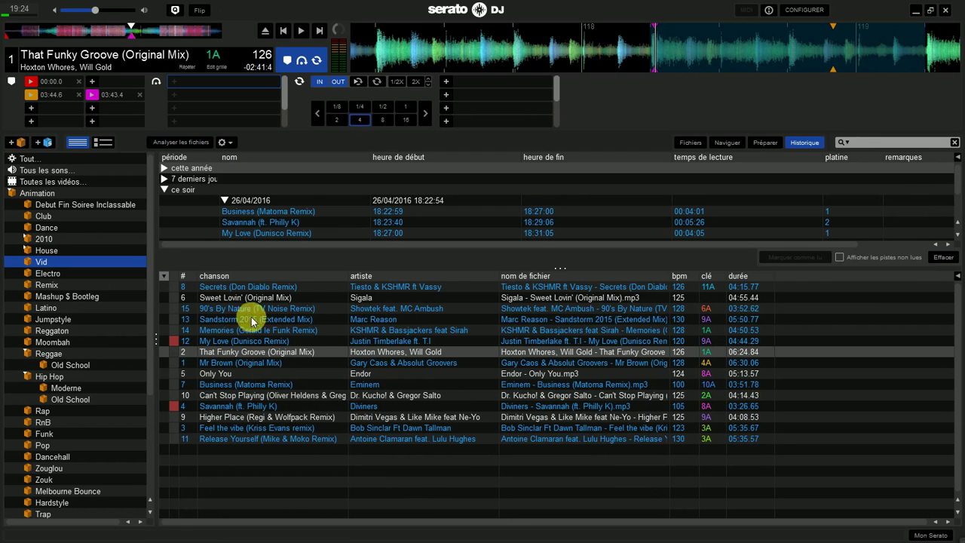
pyautogui.click(230, 320)
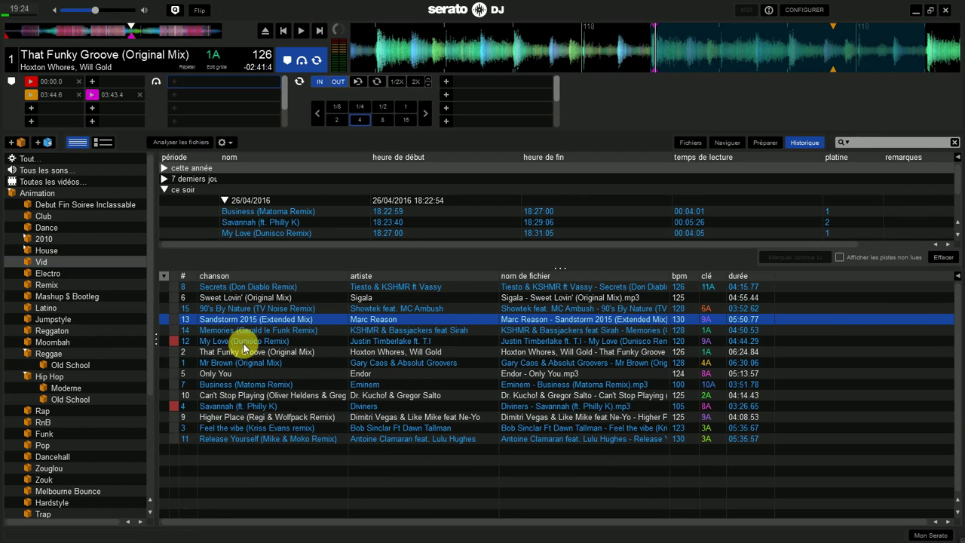
pyautogui.click(944, 257)
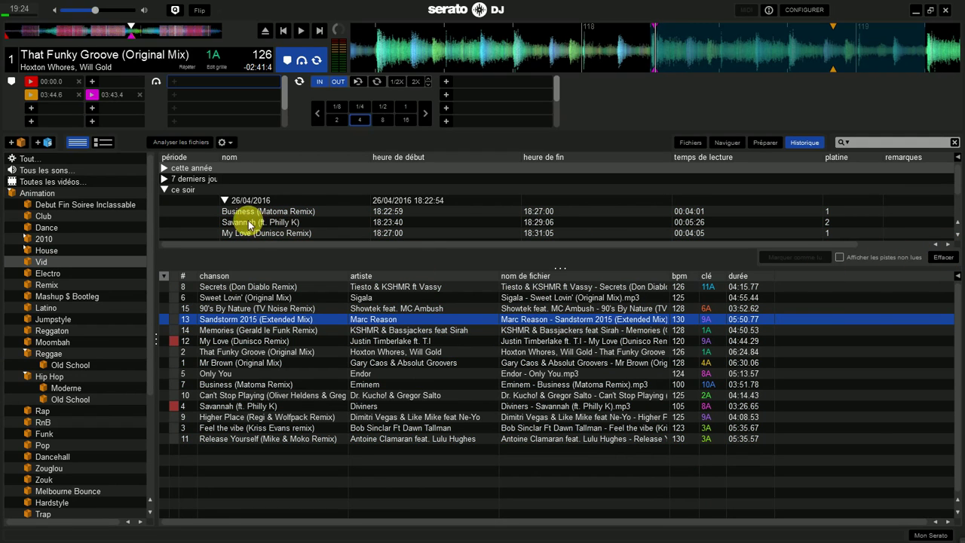
# Step: Select tonight's 26/04/2016 history session, try the m3u export format, and set the format to text
pyautogui.click(297, 201)
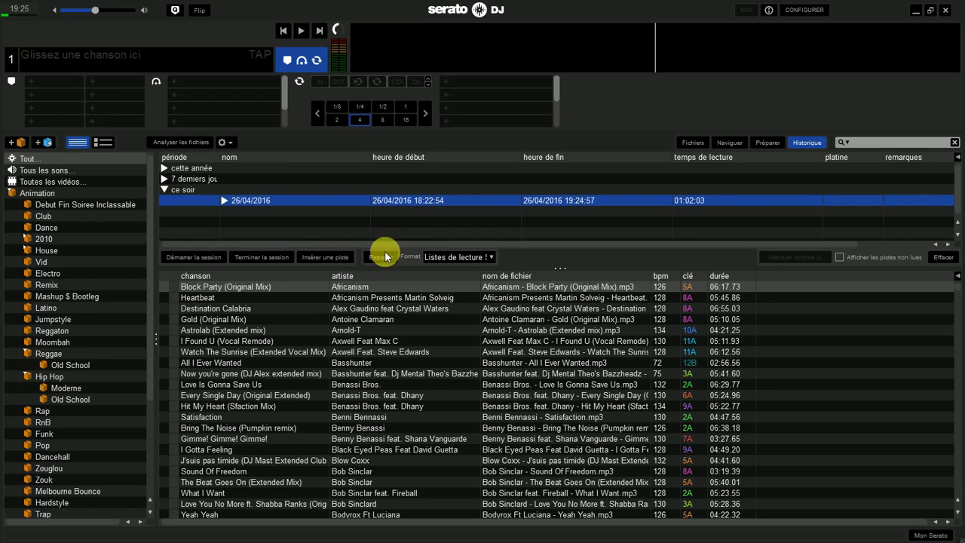
pyautogui.click(479, 257)
pyautogui.click(481, 257)
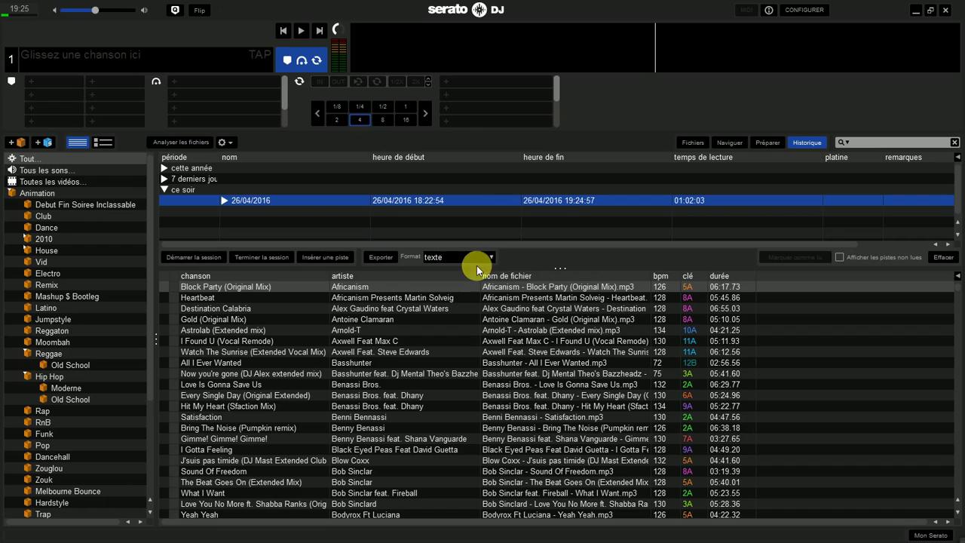
pyautogui.click(478, 259)
pyautogui.click(475, 282)
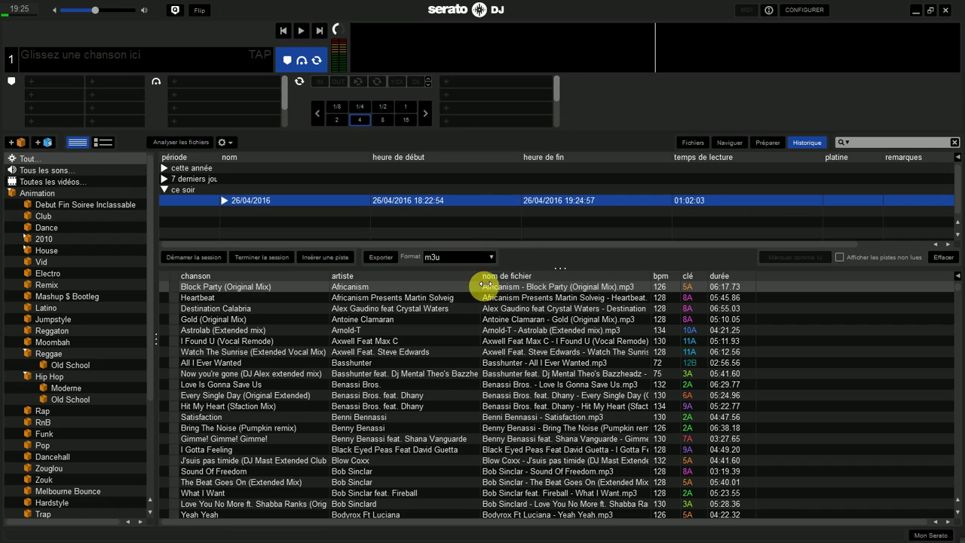
pyautogui.click(489, 259)
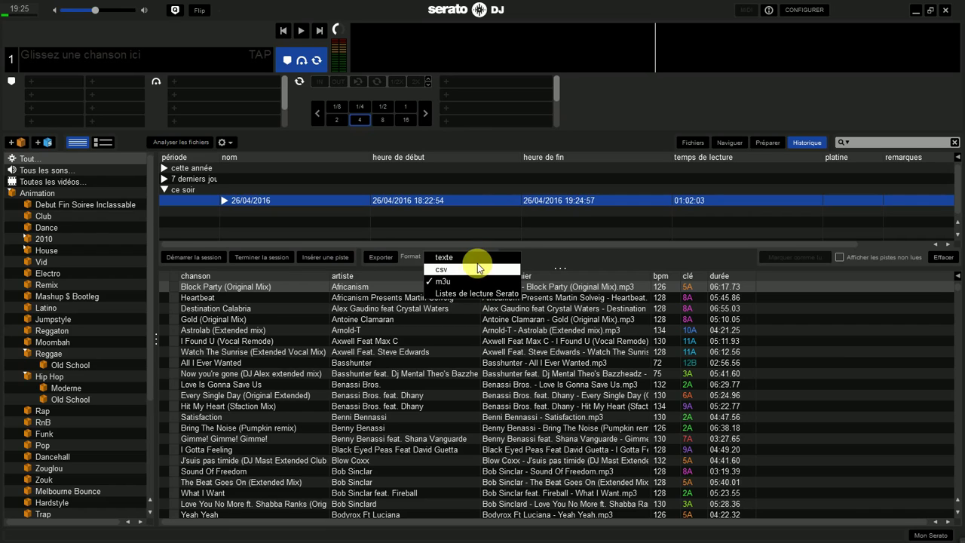
pyautogui.click(478, 257)
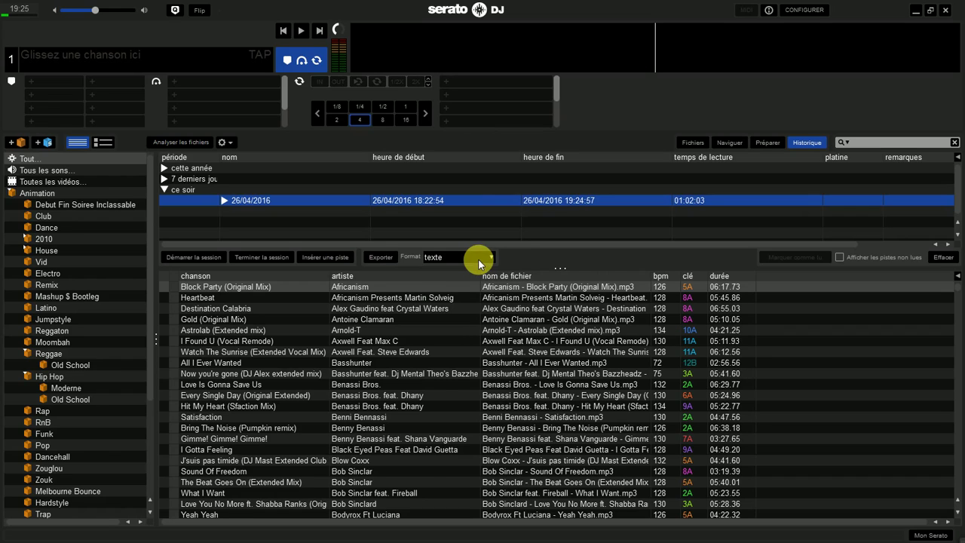